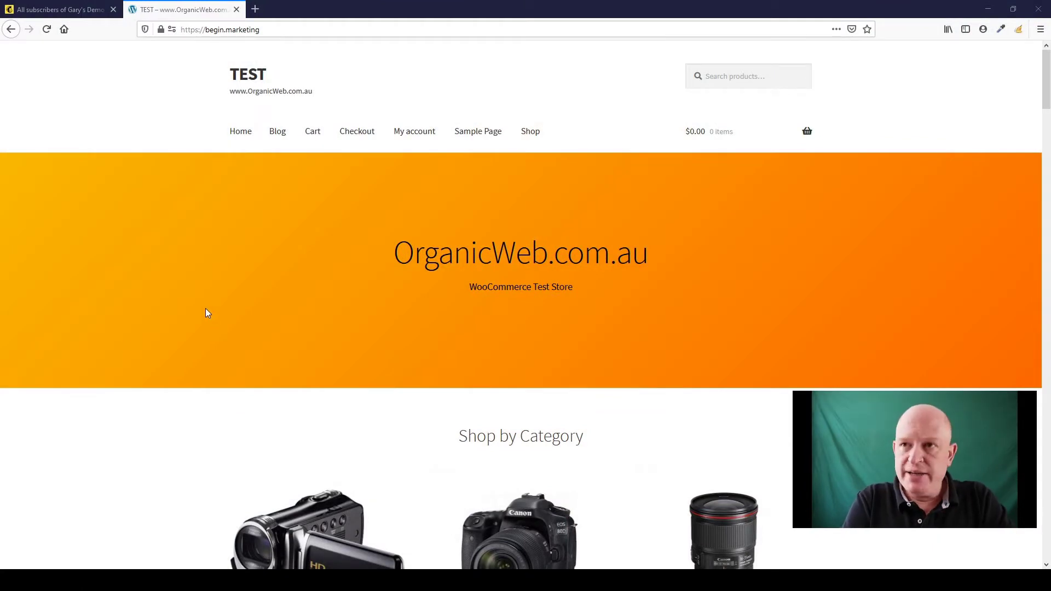
- Finish browsing the WooCommerce store front and return to the Mailchimp audience contacts list
{"action": "scroll", "coordinate": [182, 335], "scroll_direction": "down", "scroll_amount": 2}
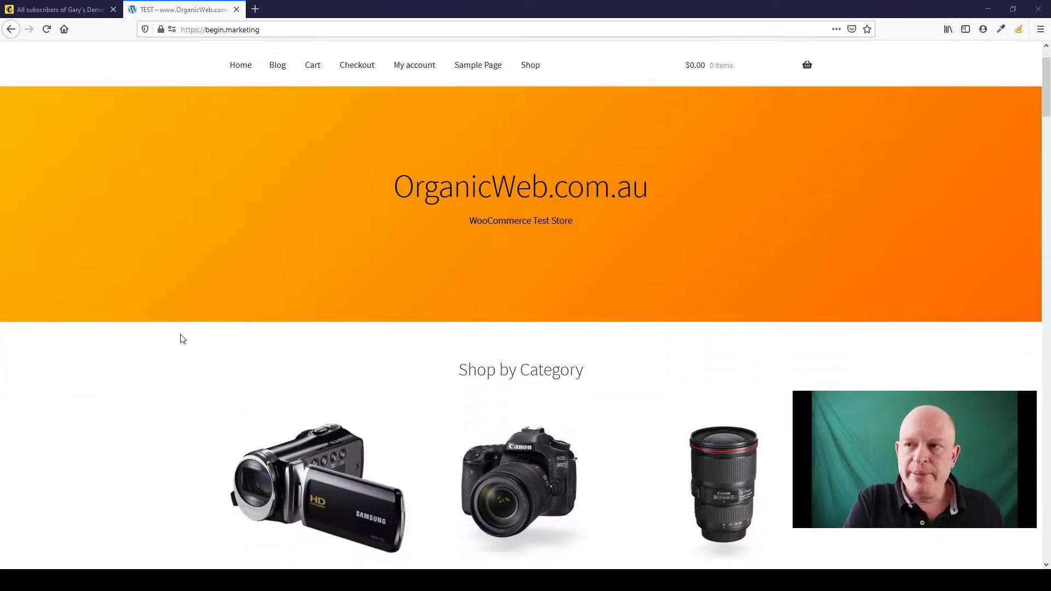
{"action": "scroll", "coordinate": [182, 335], "scroll_direction": "up", "scroll_amount": 2}
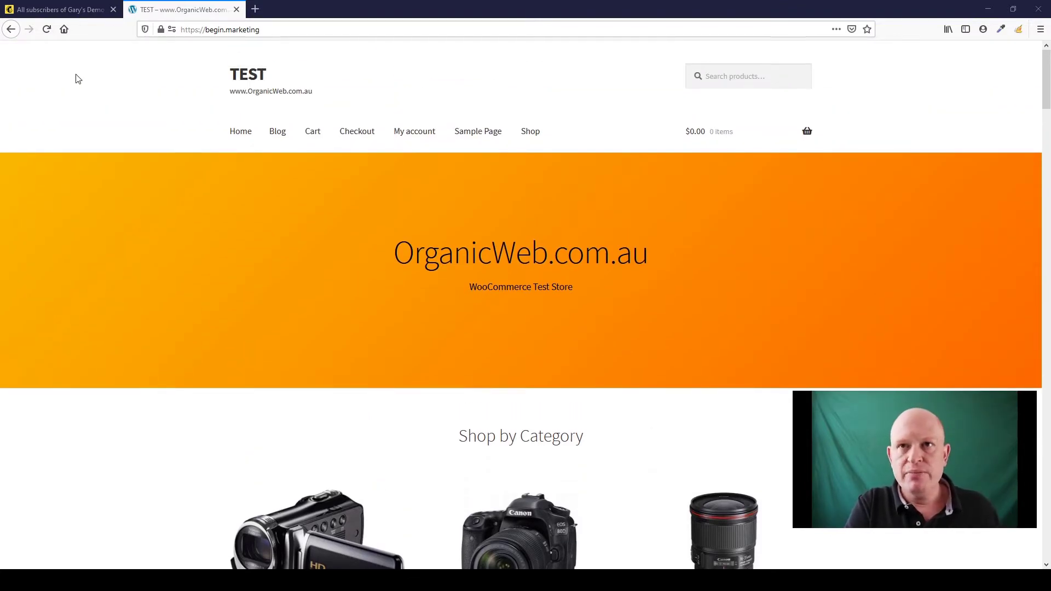
{"action": "left_click", "coordinate": [50, 11]}
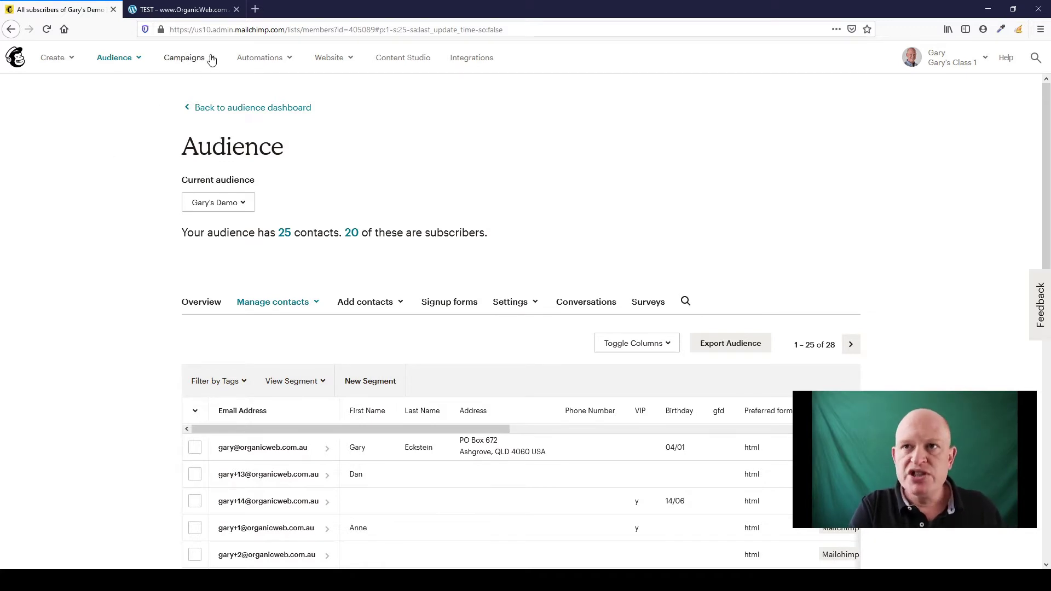
- Reveal the Campaigns menu in Mailchimp's top navigation
{"action": "mouse_move", "coordinate": [211, 59]}
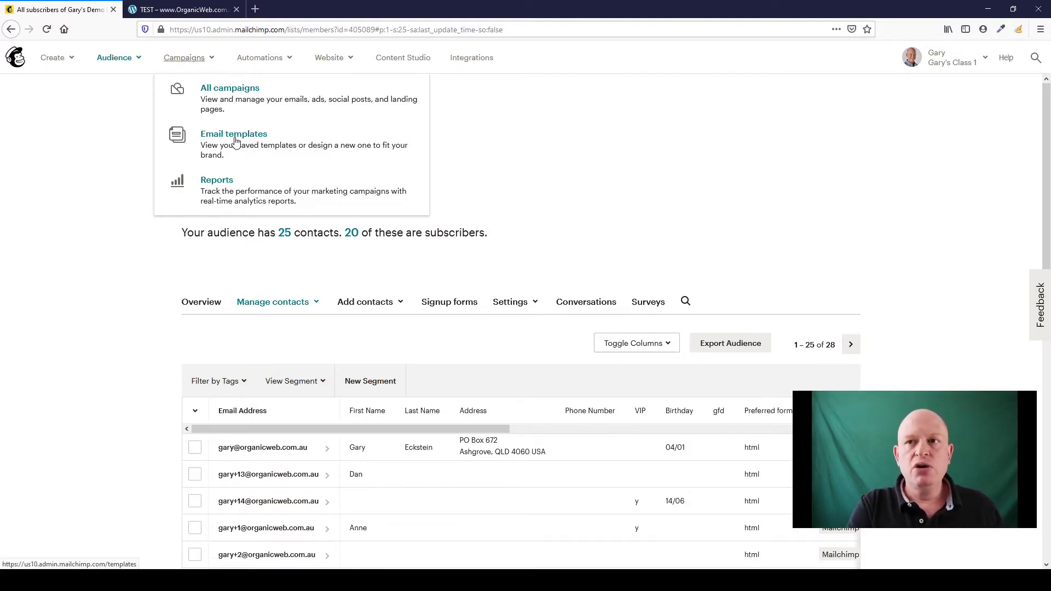
- Create a regular email campaign named 'Test' from the Create menu
{"action": "left_click", "coordinate": [71, 62]}
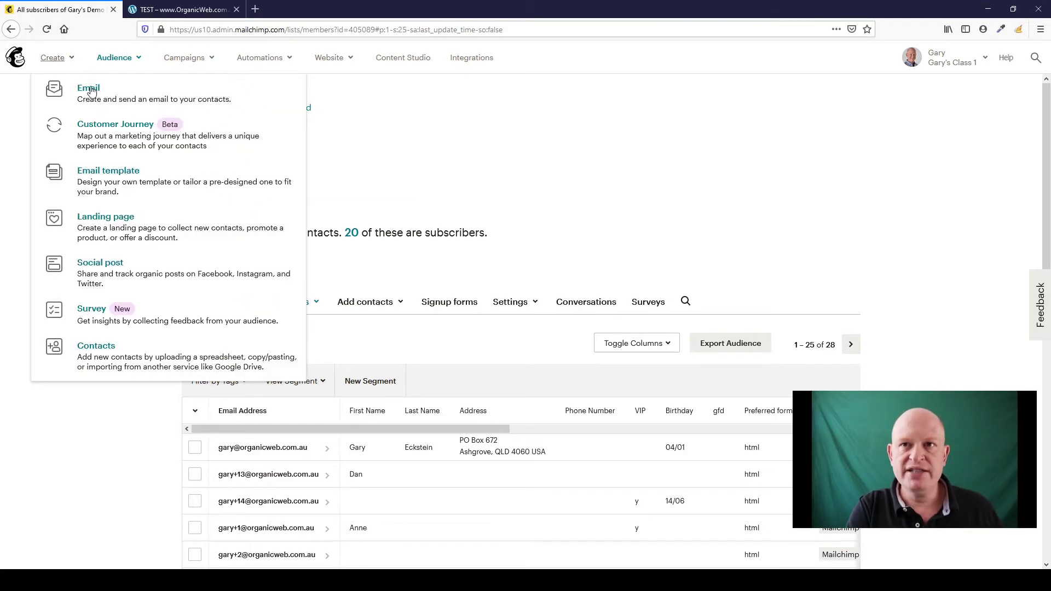
{"action": "left_click", "coordinate": [110, 88]}
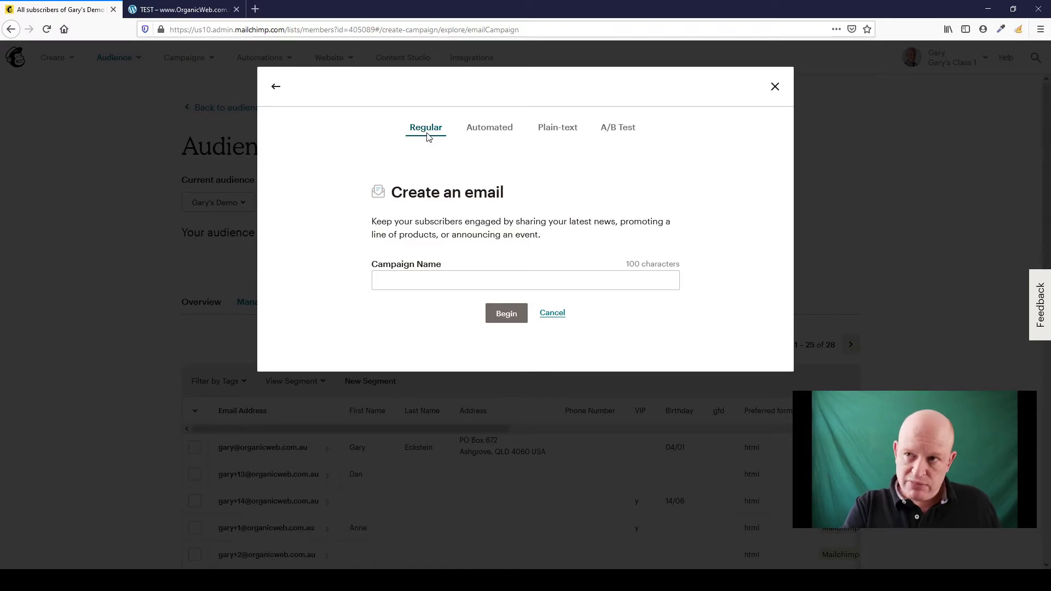
{"action": "left_click", "coordinate": [447, 281]}
{"action": "type", "text": "Test"}
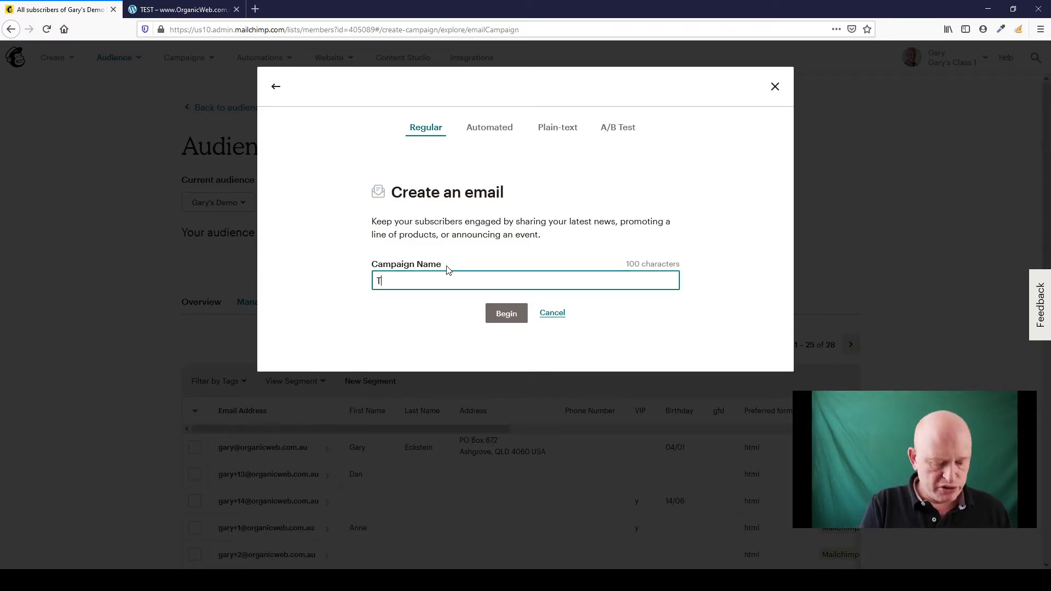
{"action": "left_click", "coordinate": [511, 317]}
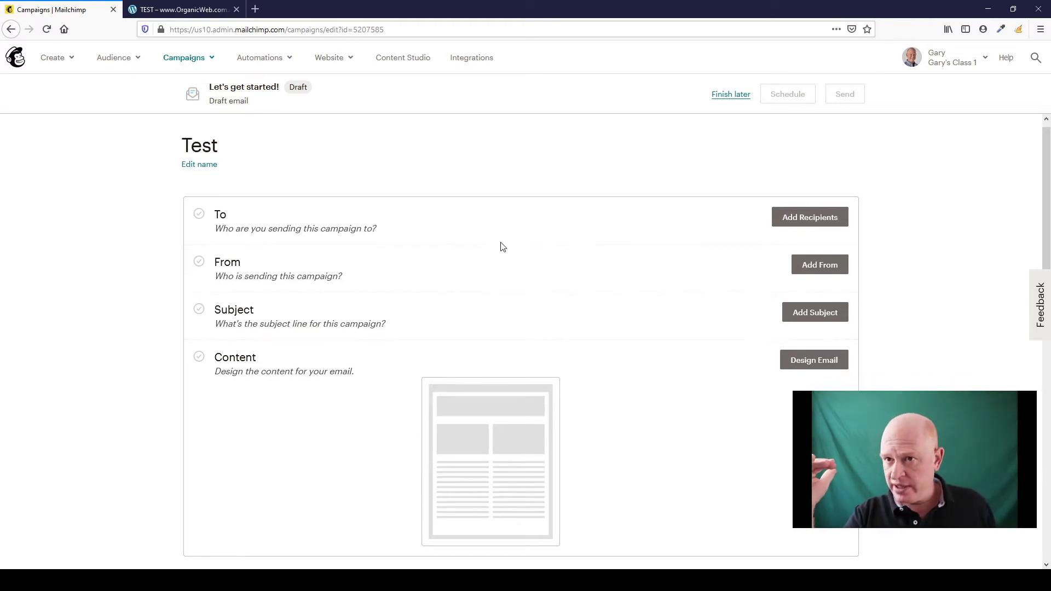
- Send the Test campaign to the entire demo audience, personalizing the To field with *|FNAME|*
{"action": "scroll", "coordinate": [500, 245], "scroll_direction": "down", "scroll_amount": 2}
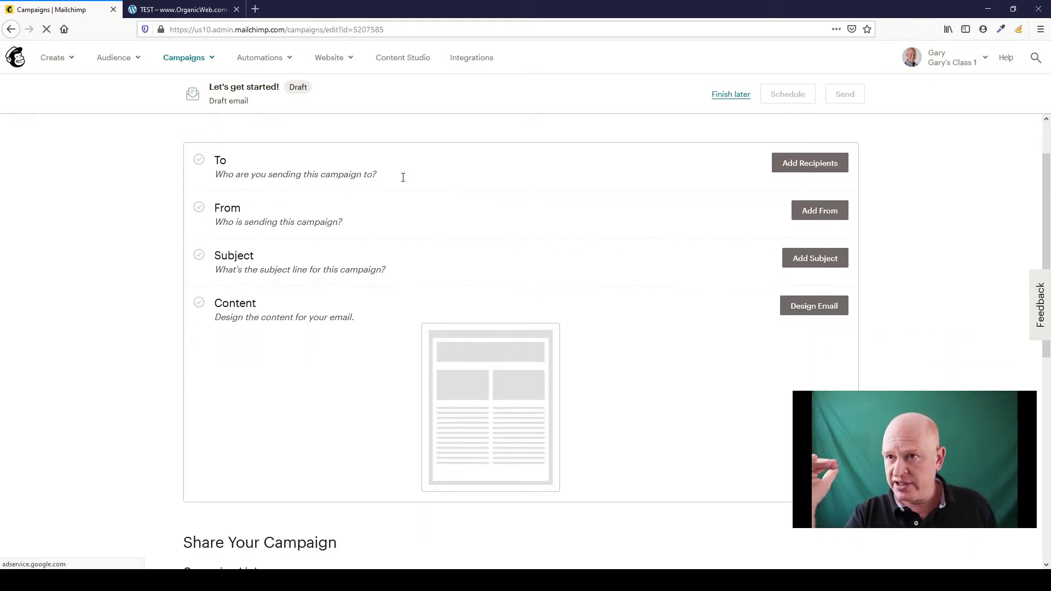
{"action": "left_click", "coordinate": [804, 163]}
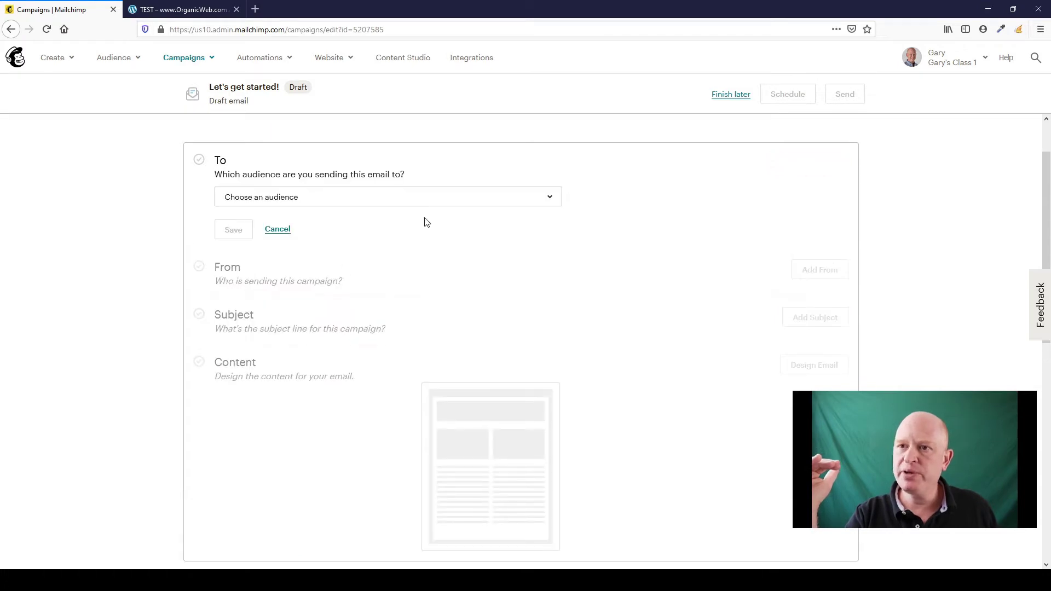
{"action": "left_click", "coordinate": [410, 200]}
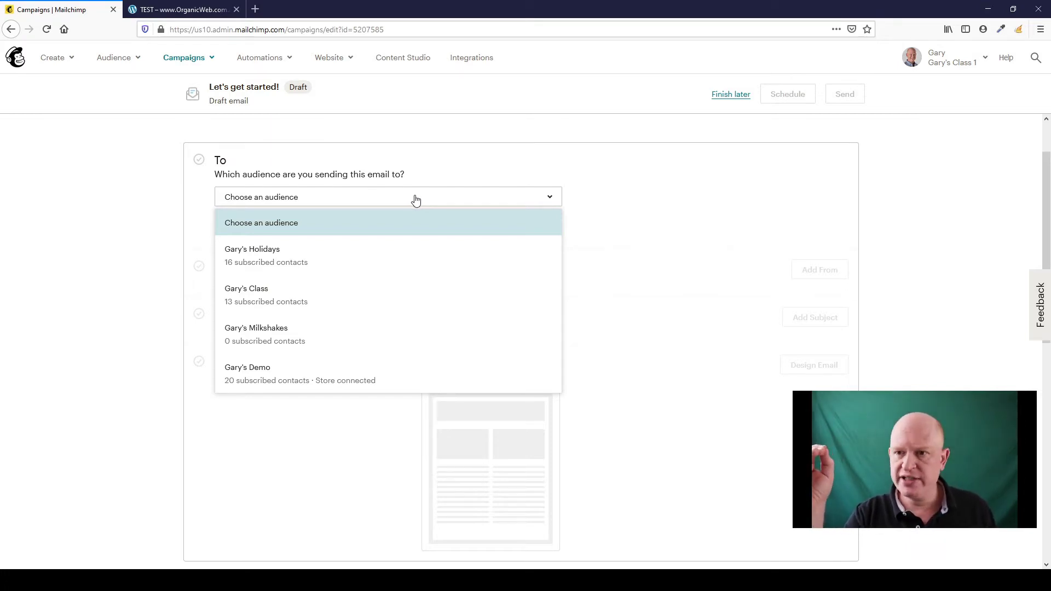
{"action": "left_click", "coordinate": [283, 381]}
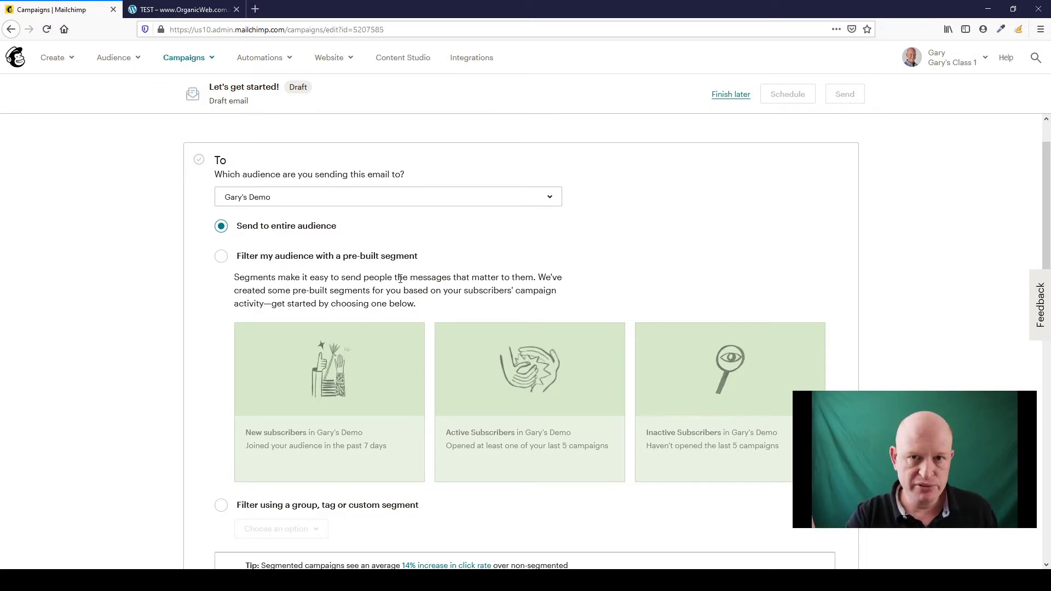
{"action": "scroll", "coordinate": [394, 279], "scroll_direction": "down", "scroll_amount": 5}
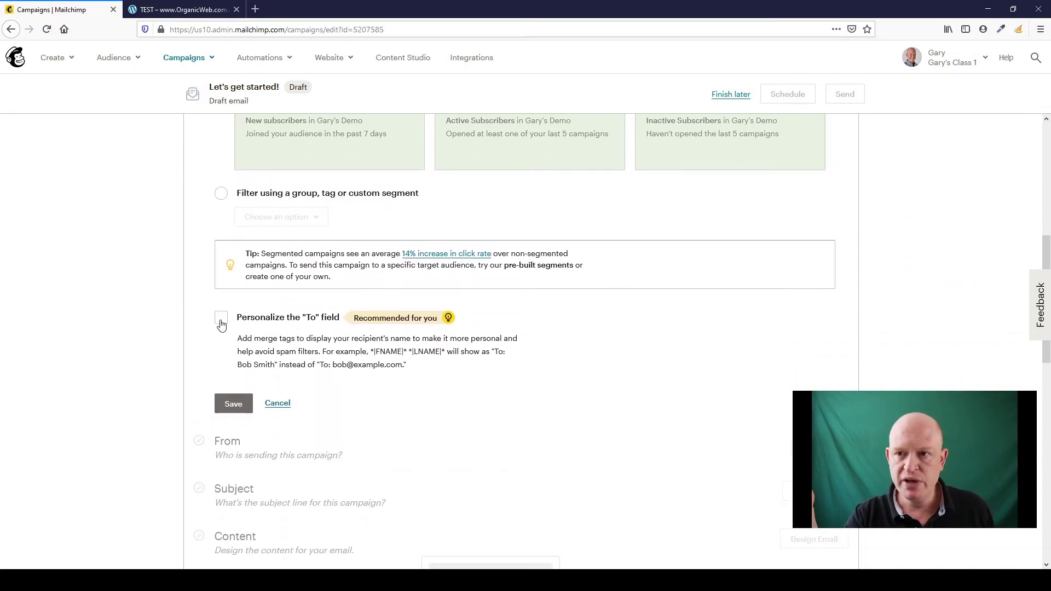
{"action": "left_click", "coordinate": [222, 319]}
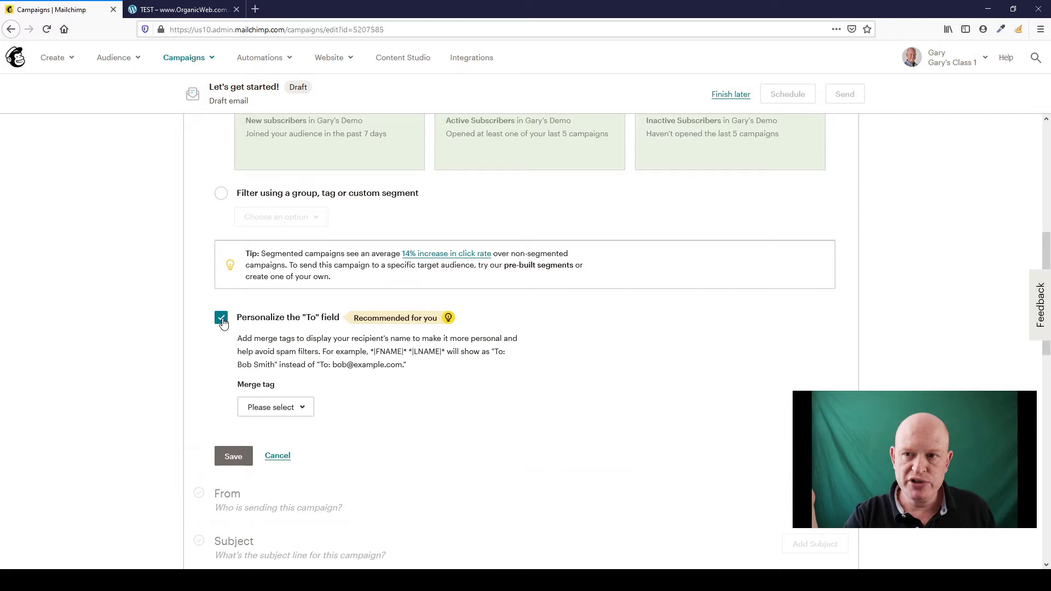
{"action": "left_click", "coordinate": [280, 409]}
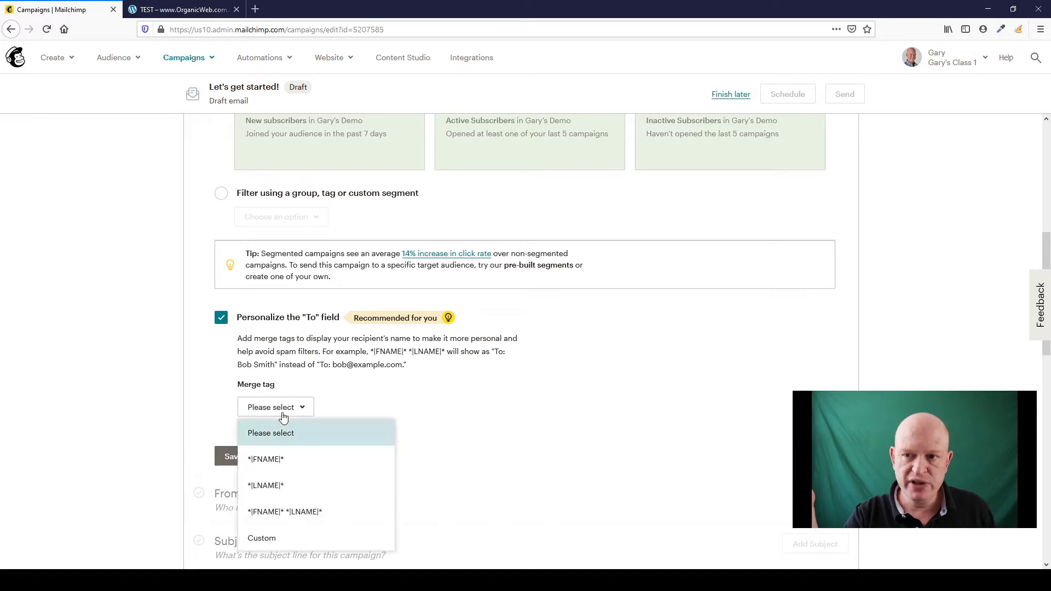
{"action": "left_click", "coordinate": [292, 461]}
{"action": "left_click", "coordinate": [232, 457]}
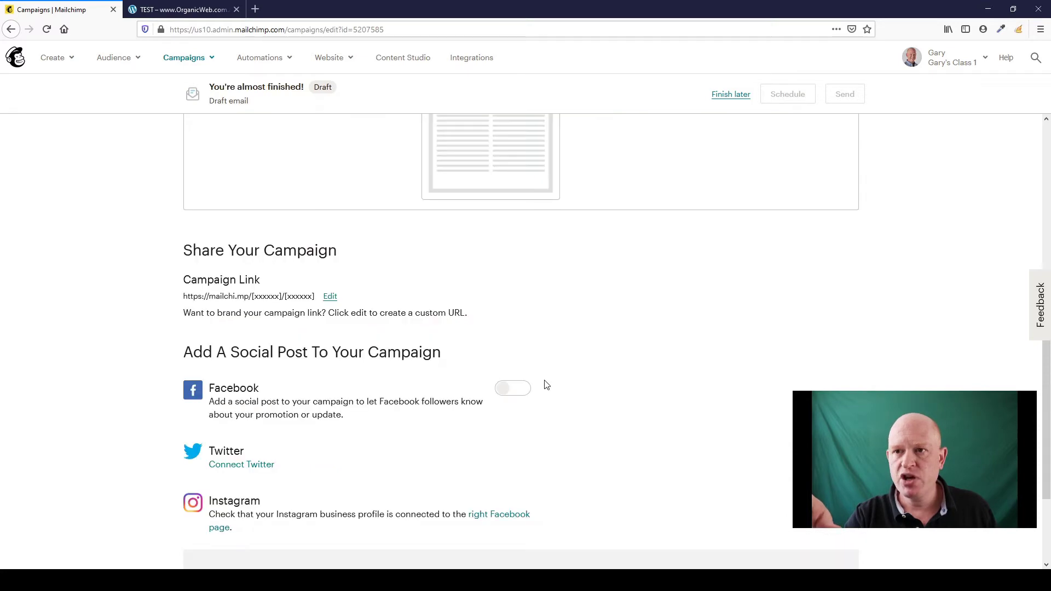
{"action": "scroll", "coordinate": [545, 382], "scroll_direction": "up", "scroll_amount": 7}
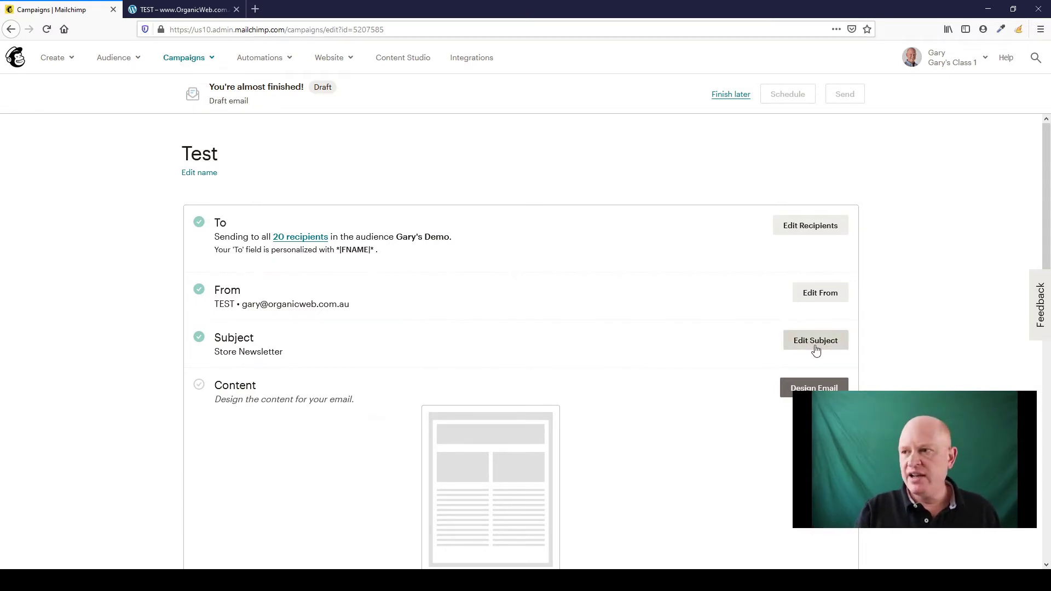
- Change the subject line to 'Check out what's new' plus a smiley emoji and save it
{"action": "left_click", "coordinate": [816, 346]}
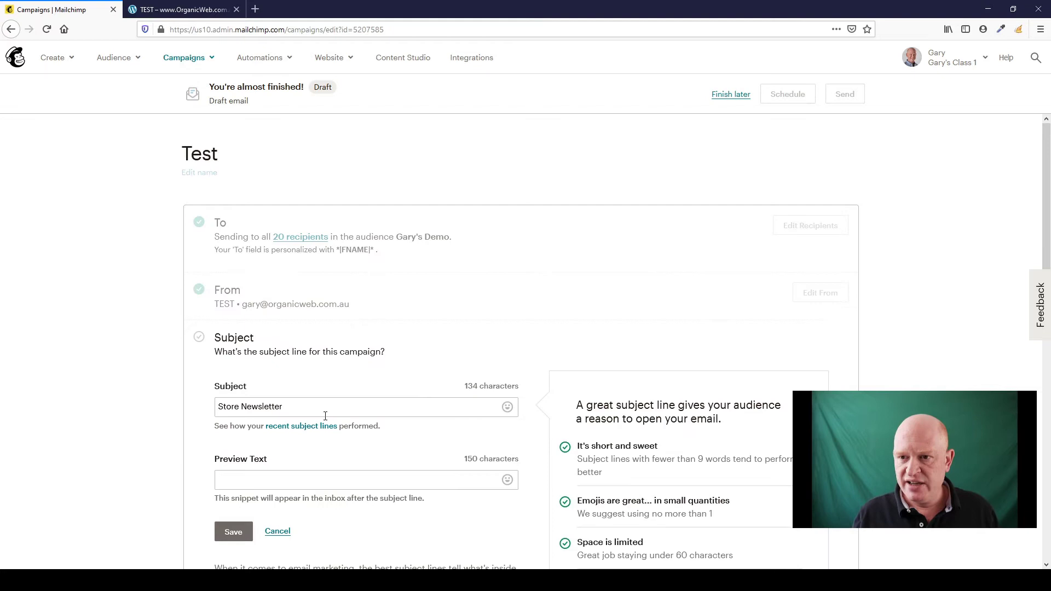
{"action": "type", "text": "Chec"}
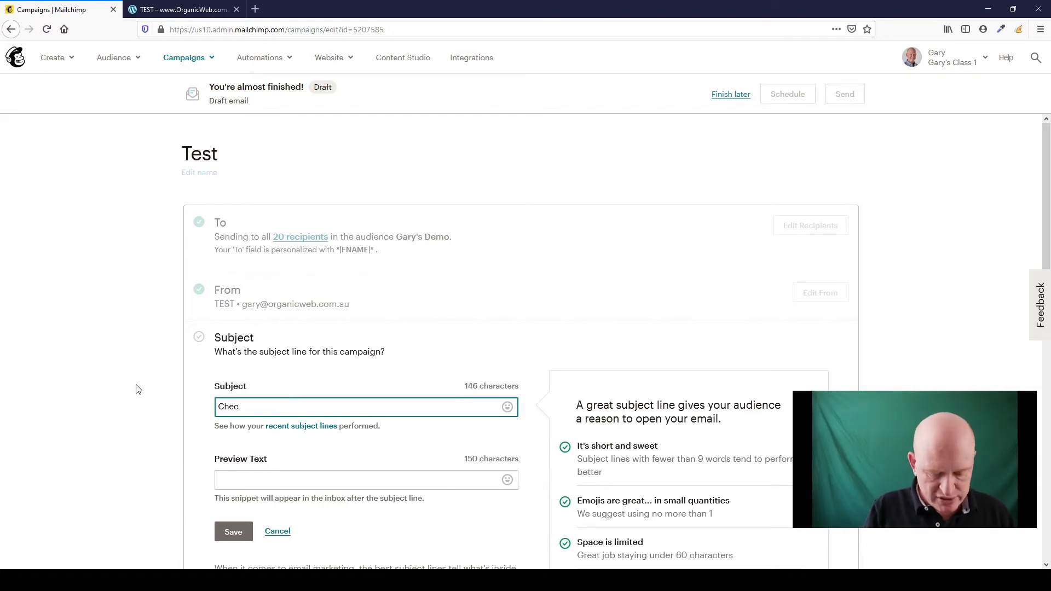
{"action": "type", "text": "k out w"}
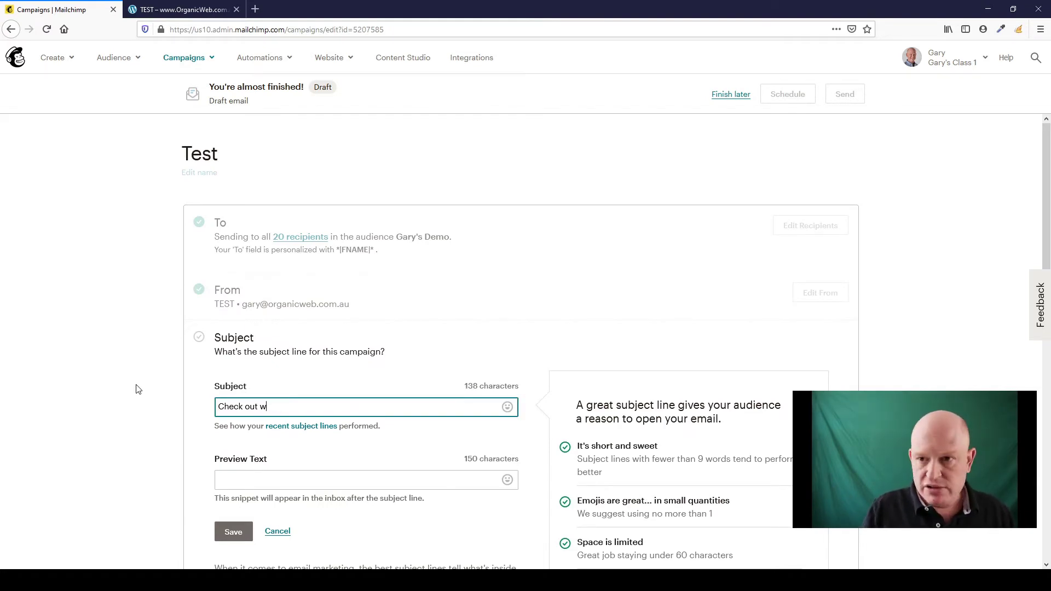
{"action": "type", "text": "ehat's new"}
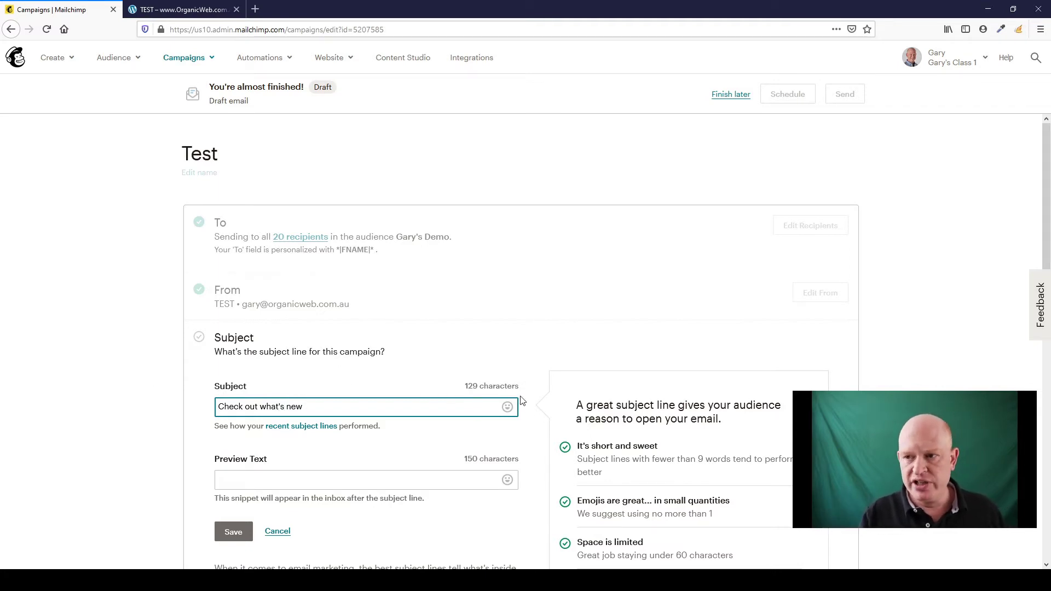
{"action": "left_click", "coordinate": [507, 406]}
{"action": "left_click", "coordinate": [458, 433]}
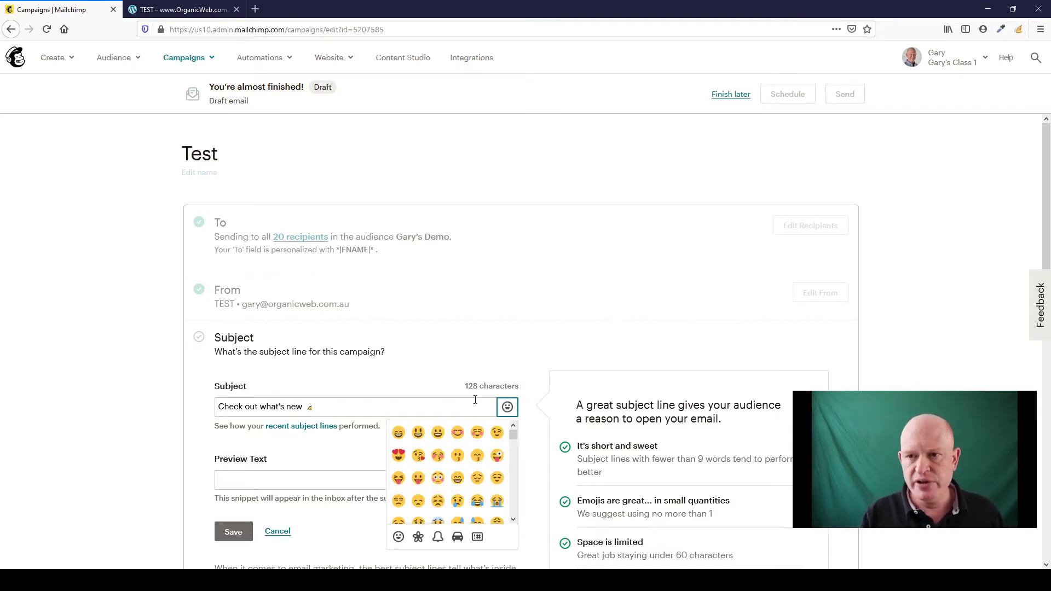
{"action": "scroll", "coordinate": [481, 334], "scroll_direction": "down", "scroll_amount": 2}
{"action": "left_click", "coordinate": [258, 352]}
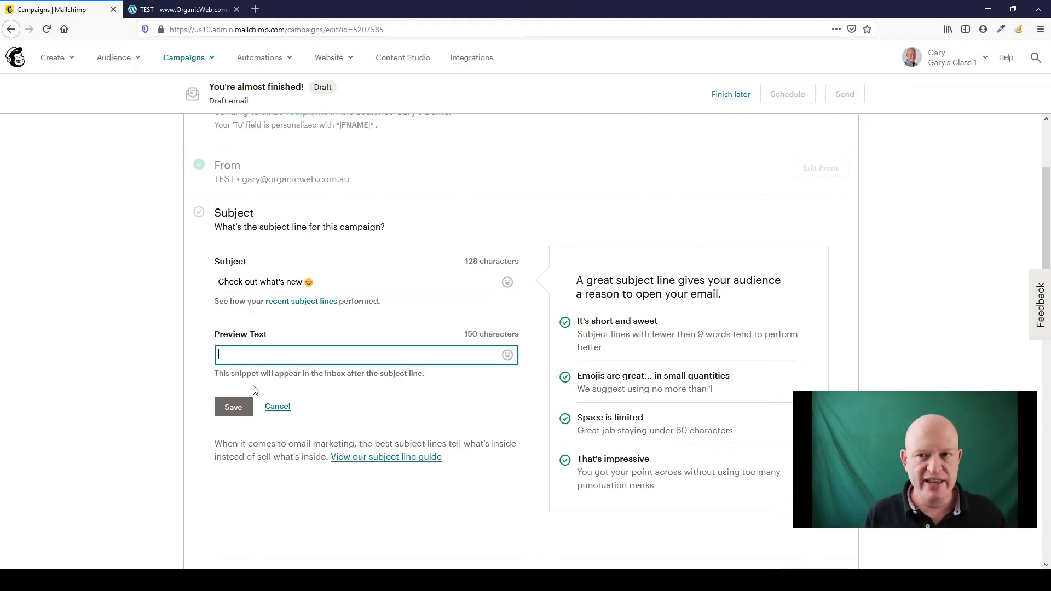
{"action": "left_click", "coordinate": [231, 412]}
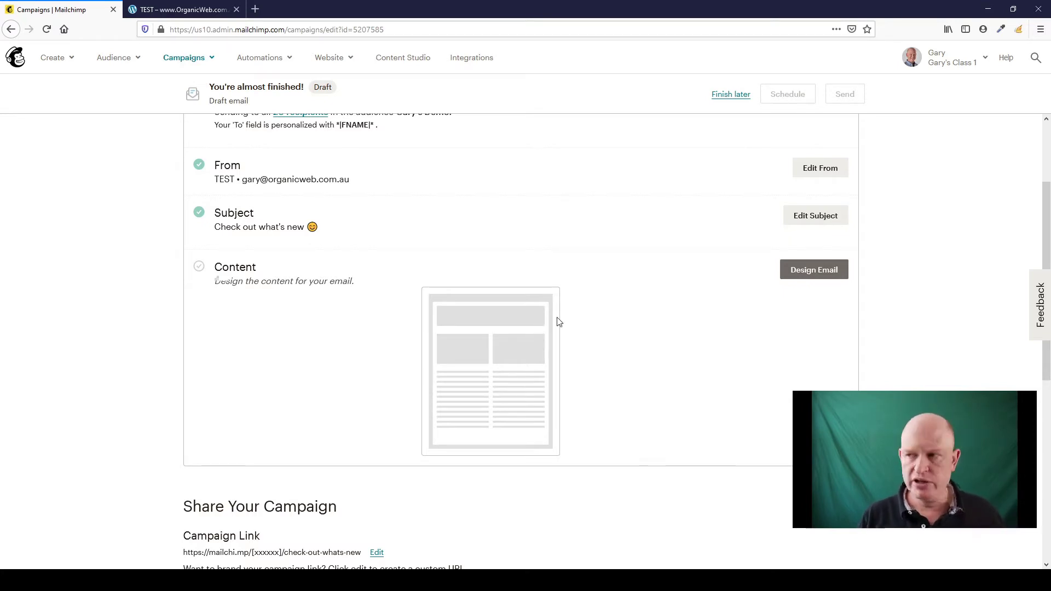
- Design the email from the Basic 1 Column layout
{"action": "left_click", "coordinate": [825, 275]}
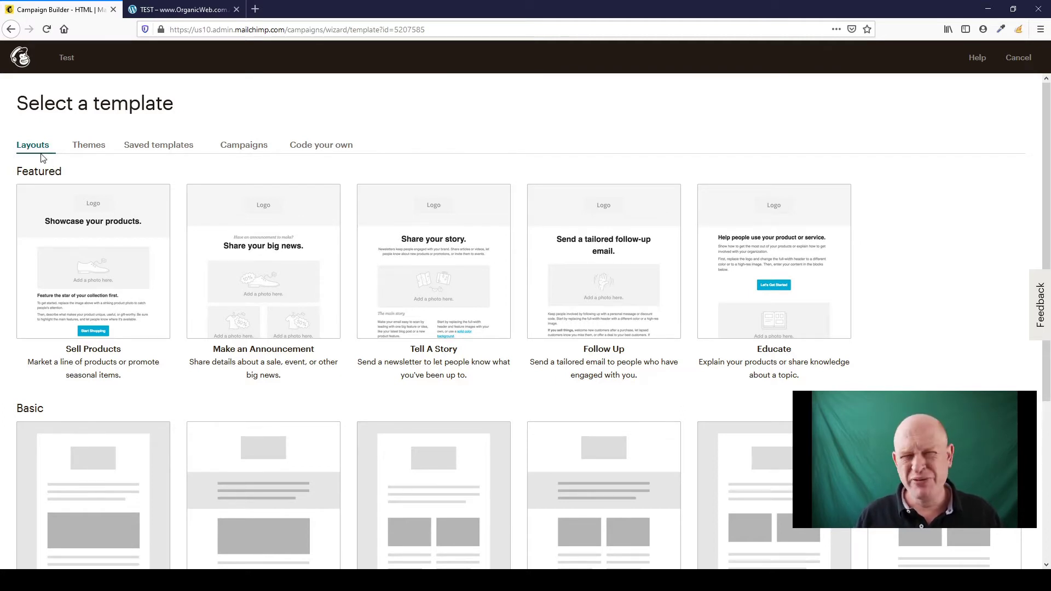
{"action": "scroll", "coordinate": [99, 189], "scroll_direction": "down", "scroll_amount": 3}
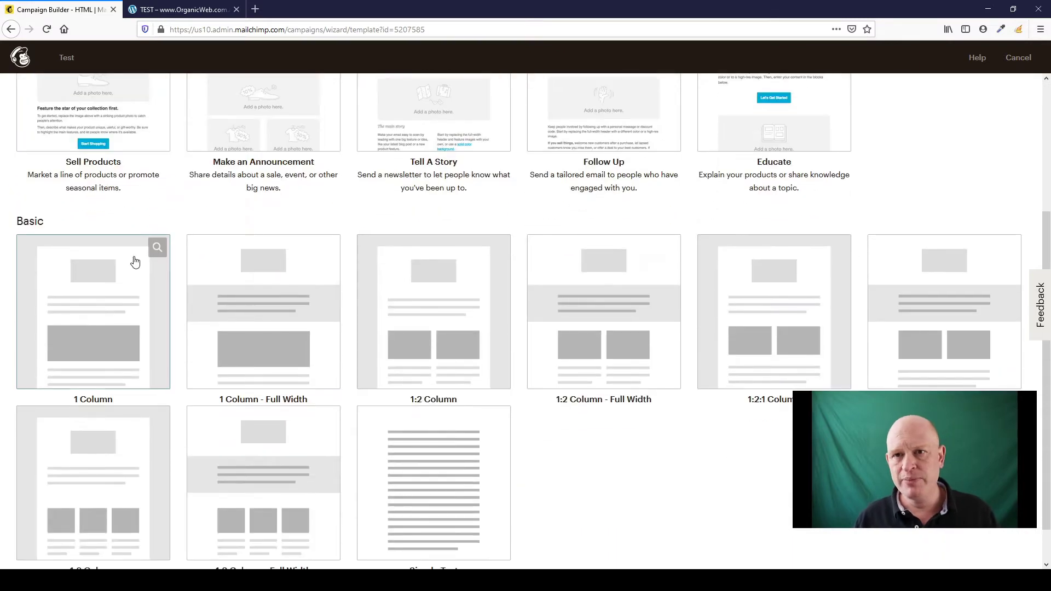
{"action": "left_click", "coordinate": [91, 319]}
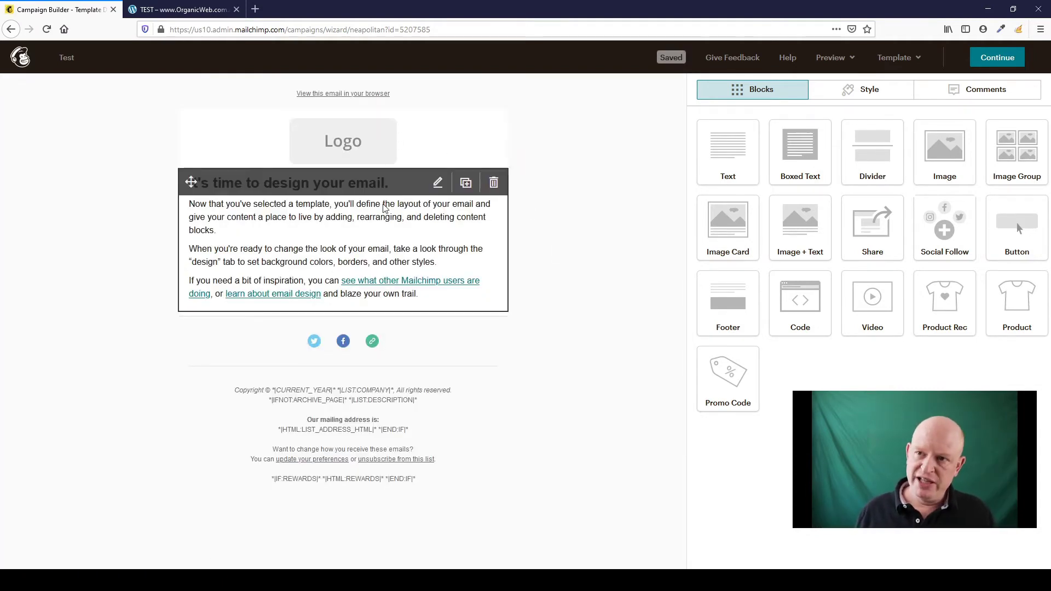
- Change the page background from #FAFAFA to white #ffffff, then show the content blocks library
{"action": "mouse_move", "coordinate": [371, 173]}
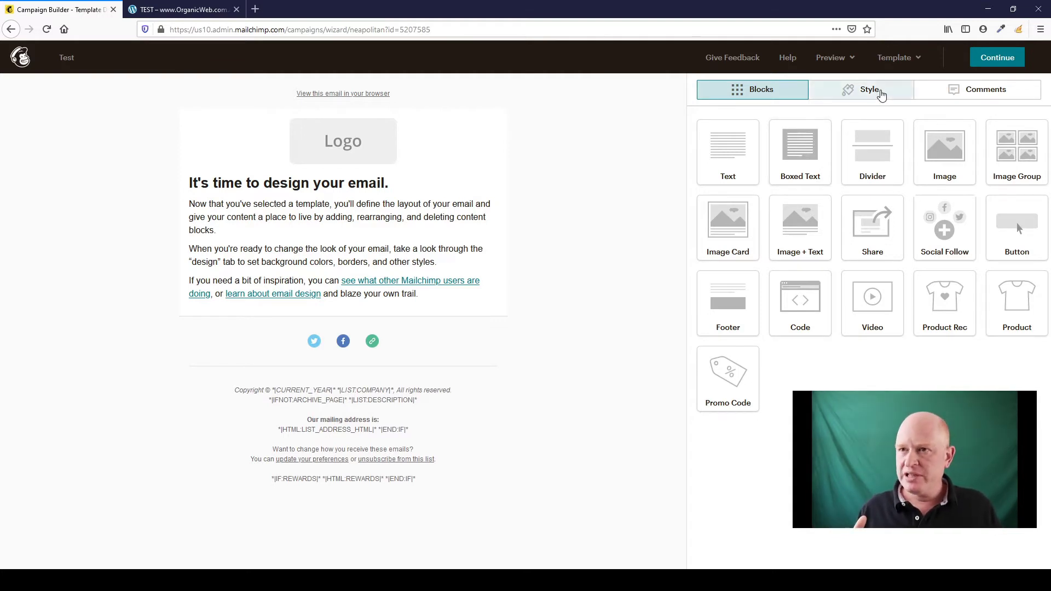
{"action": "left_click", "coordinate": [880, 92]}
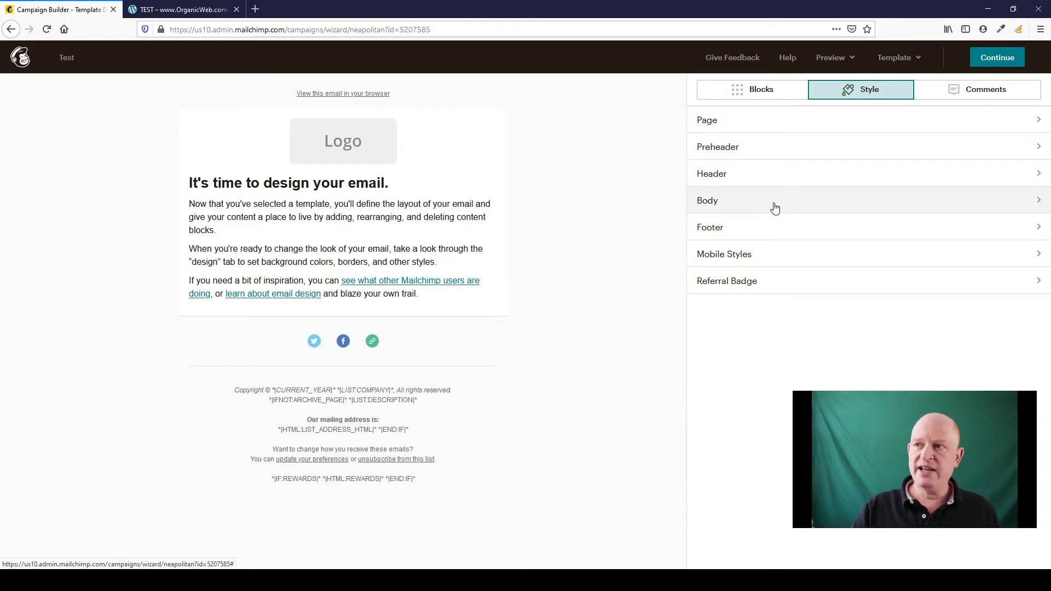
{"action": "left_click", "coordinate": [771, 126]}
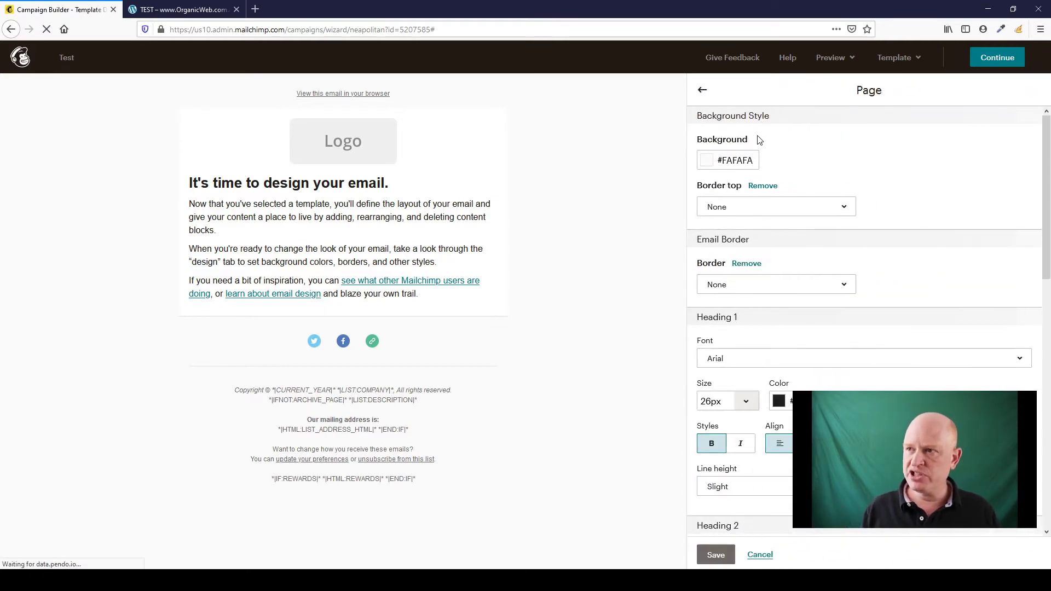
{"action": "left_click", "coordinate": [737, 163]}
{"action": "mouse_move", "coordinate": [703, 145]}
{"action": "left_mouse_down"}
{"action": "mouse_move", "coordinate": [748, 165]}
{"action": "mouse_move", "coordinate": [679, 145]}
{"action": "mouse_move", "coordinate": [836, 117]}
{"action": "mouse_move", "coordinate": [866, 146]}
{"action": "mouse_move", "coordinate": [654, 150]}
{"action": "mouse_move", "coordinate": [699, 135]}
{"action": "left_mouse_up"}
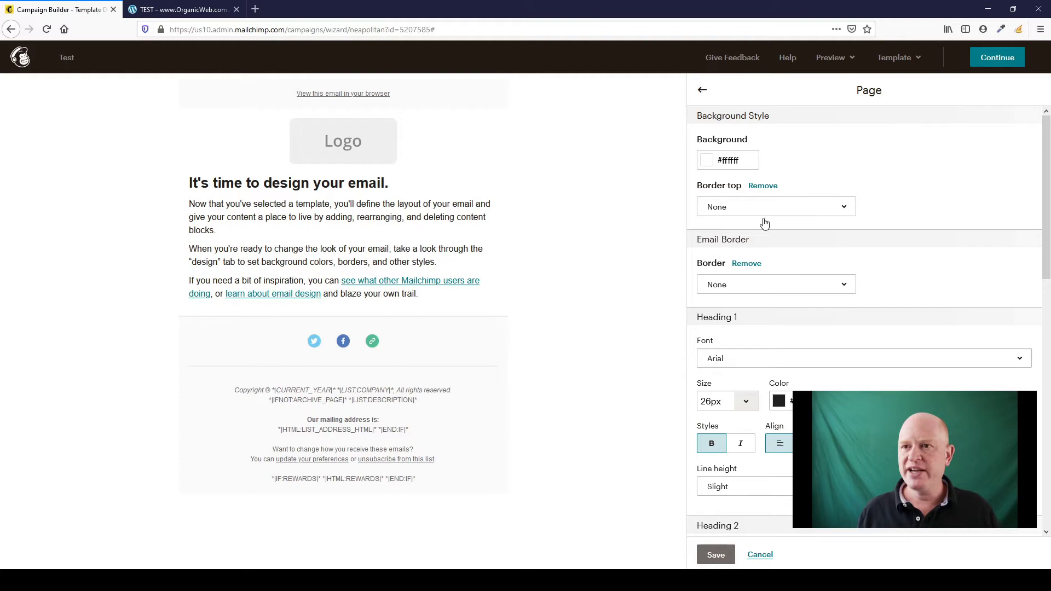
{"action": "left_click", "coordinate": [713, 555]}
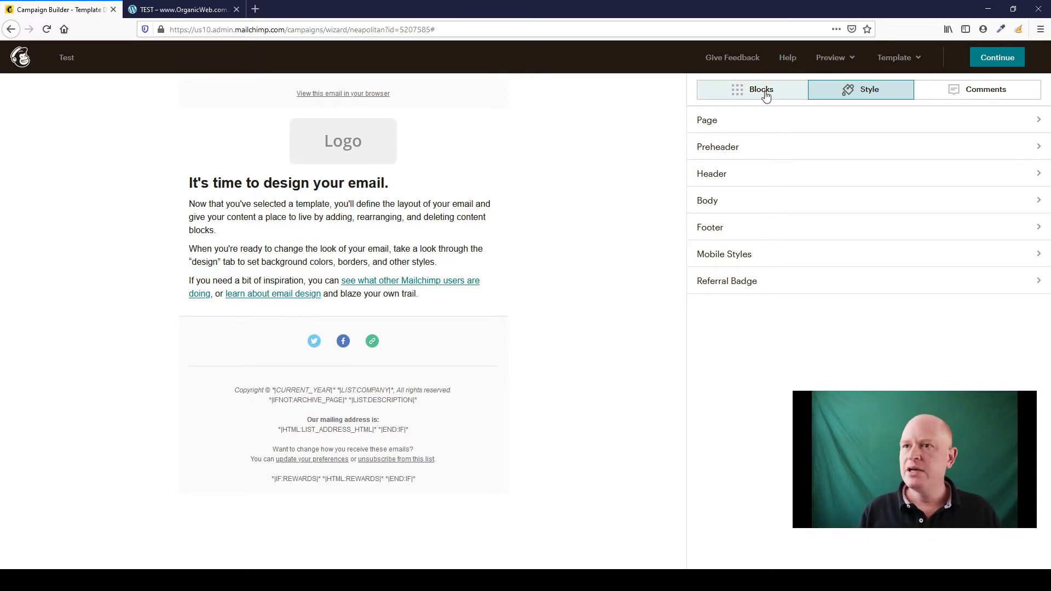
{"action": "left_click", "coordinate": [767, 96]}
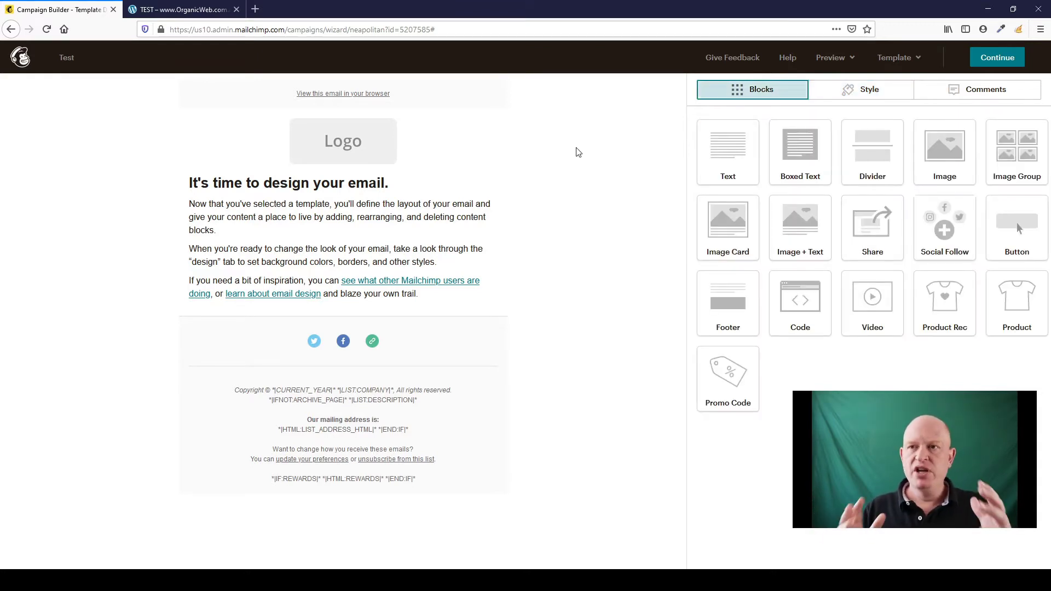
- Replace the logo placeholder with the OrganicWeb.com.au logo-1200x100.png image and save
{"action": "mouse_move", "coordinate": [434, 146]}
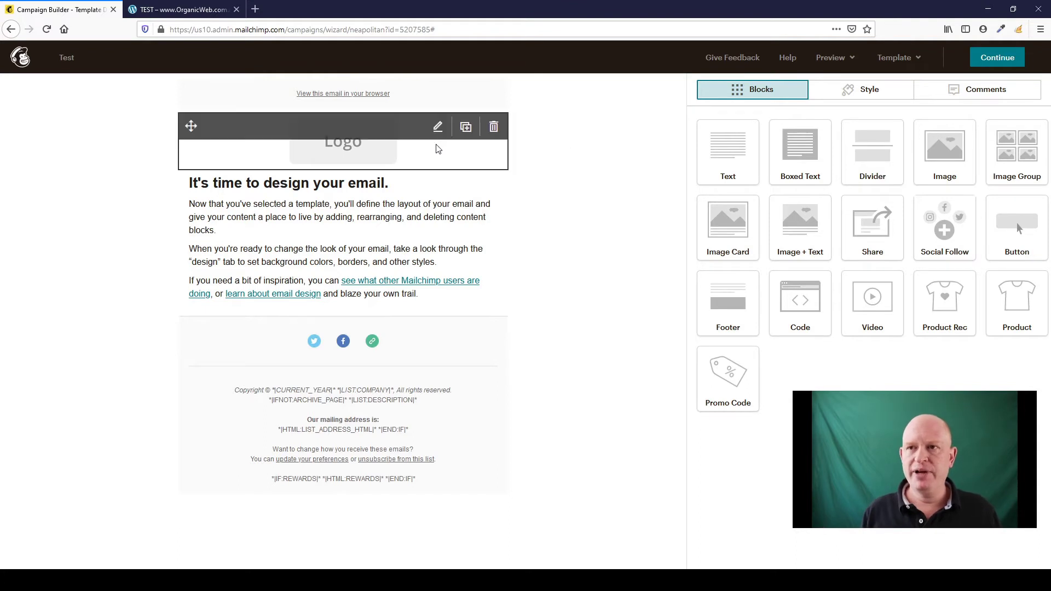
{"action": "left_click", "coordinate": [380, 130]}
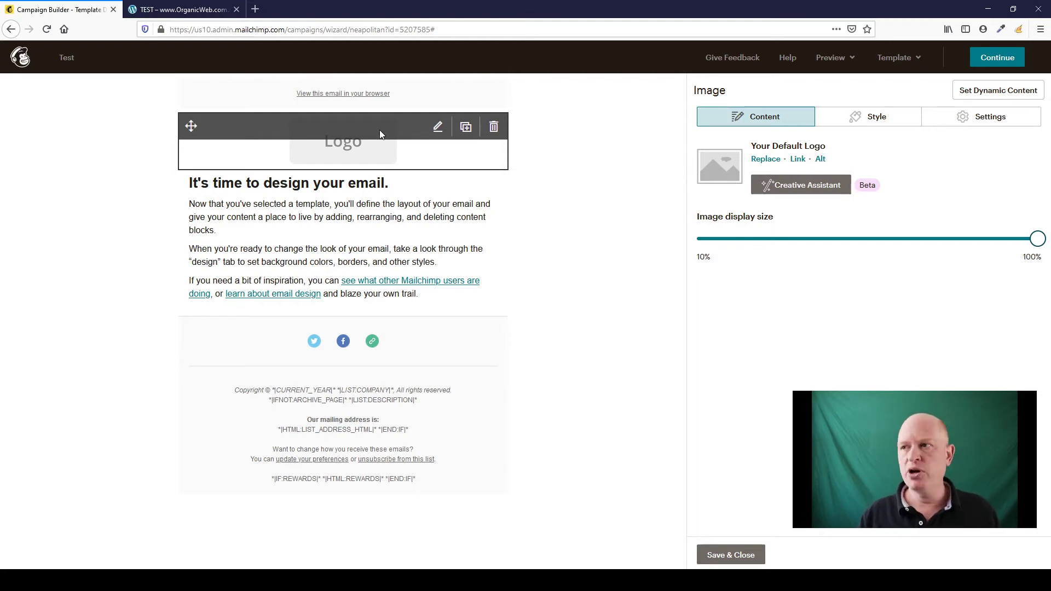
{"action": "left_click", "coordinate": [771, 162]}
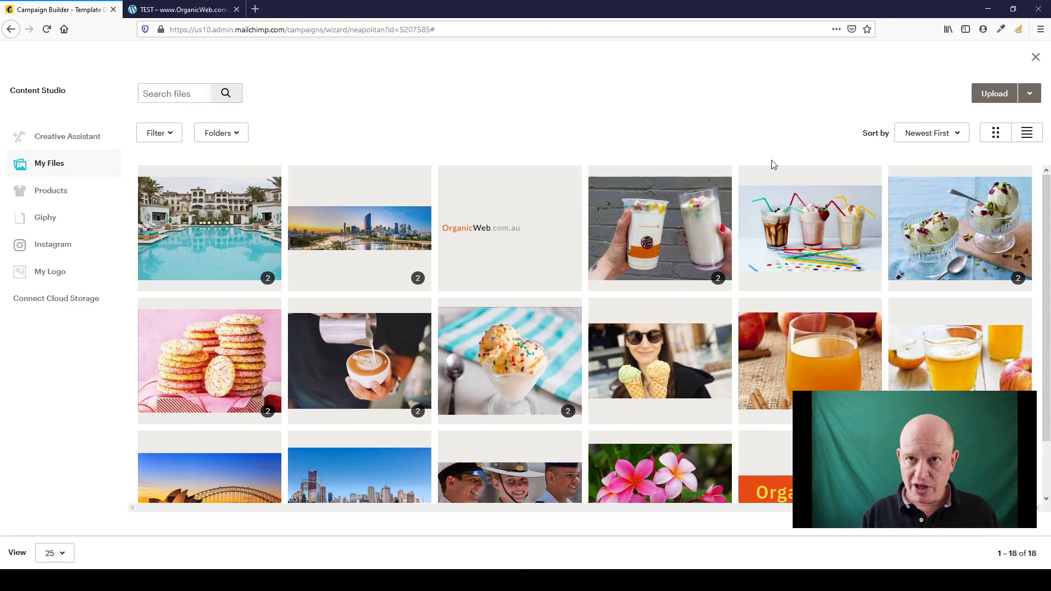
{"action": "left_click", "coordinate": [523, 229]}
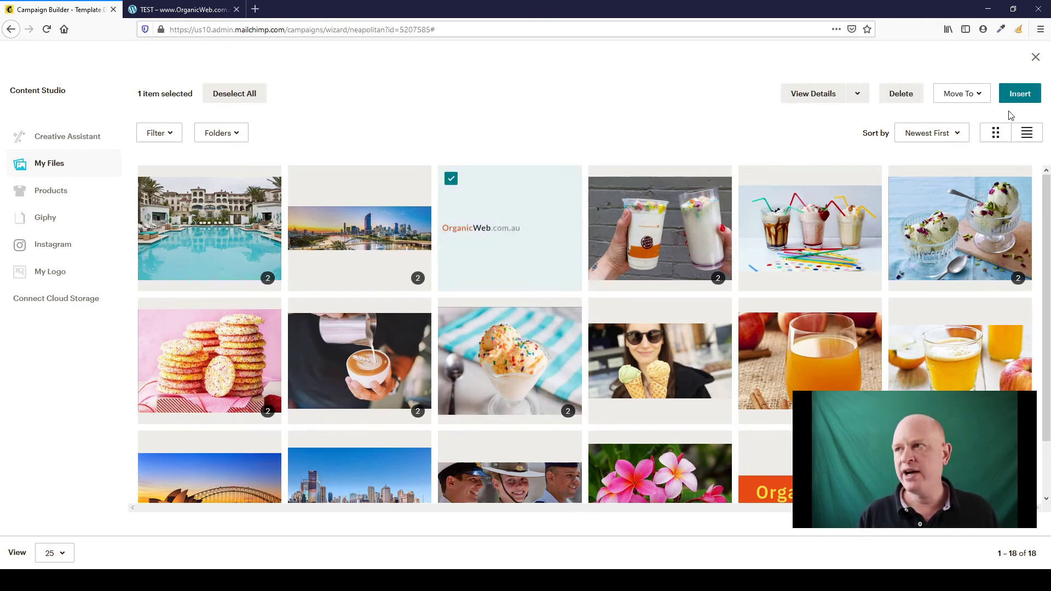
{"action": "left_click", "coordinate": [1025, 100]}
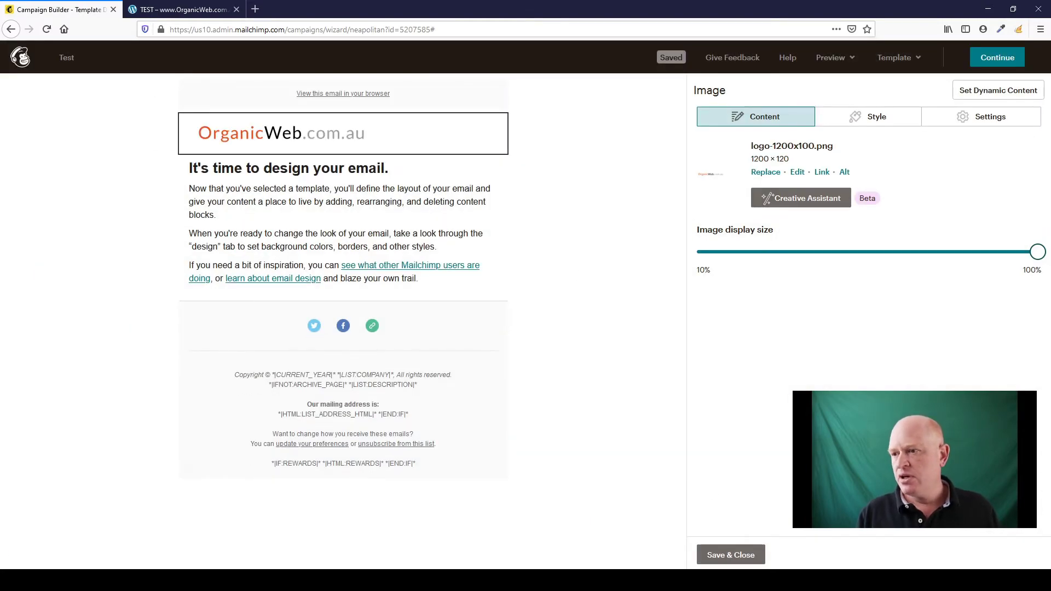
{"action": "left_click", "coordinate": [739, 556]}
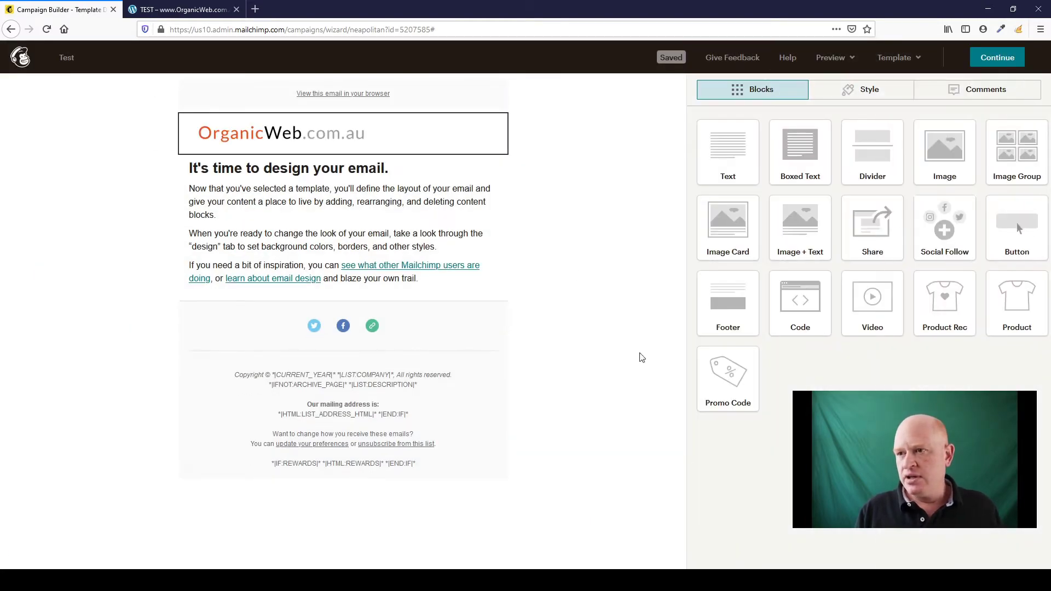
- Change the text block's heading to 'This is what is new ...'
{"action": "left_click", "coordinate": [283, 175]}
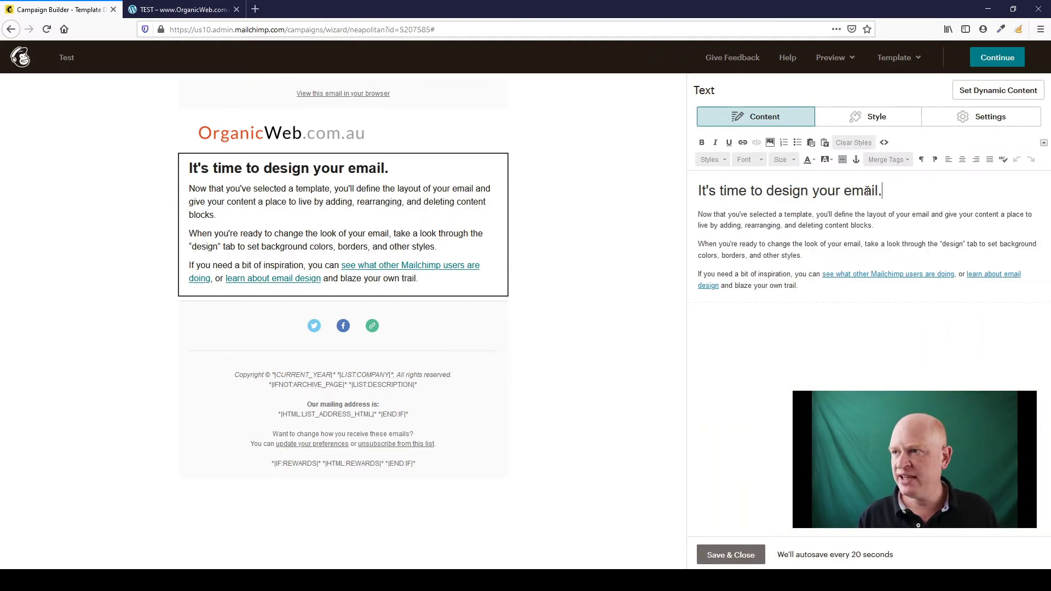
{"action": "left_click_drag", "start_coordinate": [882, 191], "coordinate": [672, 181]}
{"action": "type", "text": "Ch"}
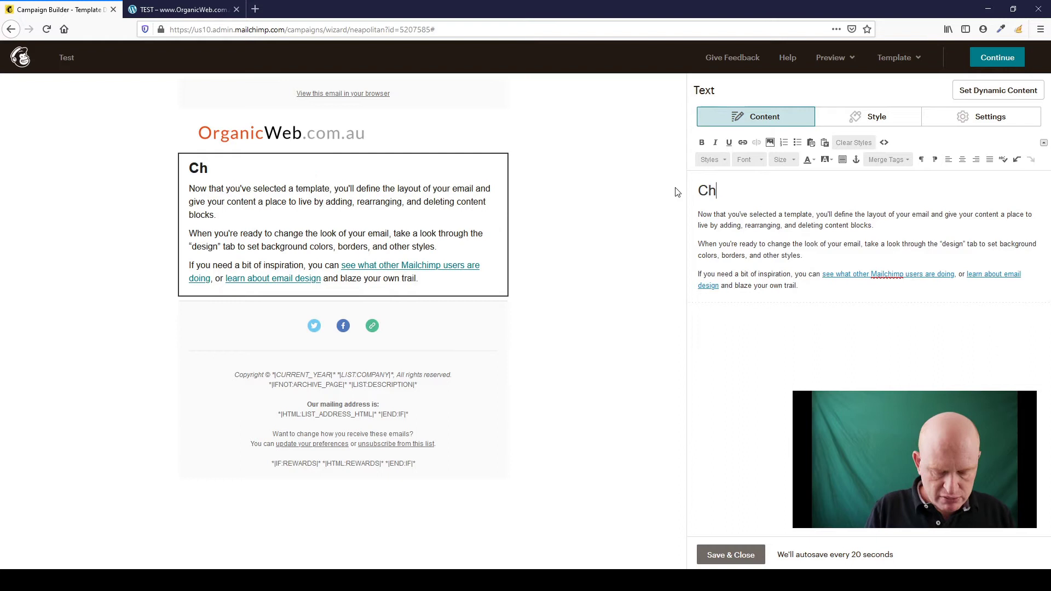
{"action": "key", "text": "BackSpace"}
{"action": "key", "text": "BackSpace"}
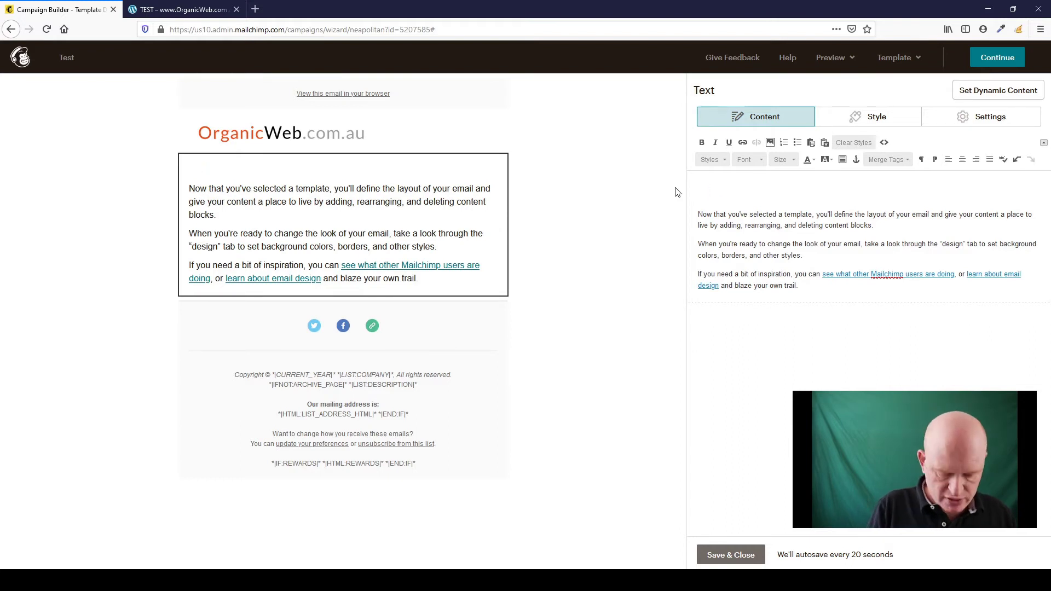
{"action": "type", "text": "This is what"}
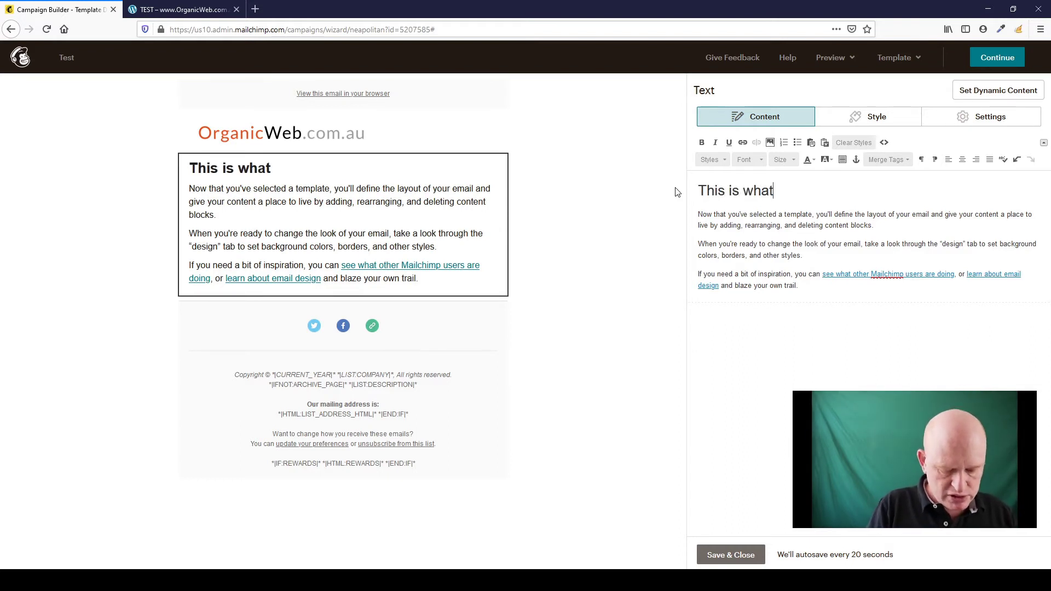
{"action": "type", "text": " is new ..."}
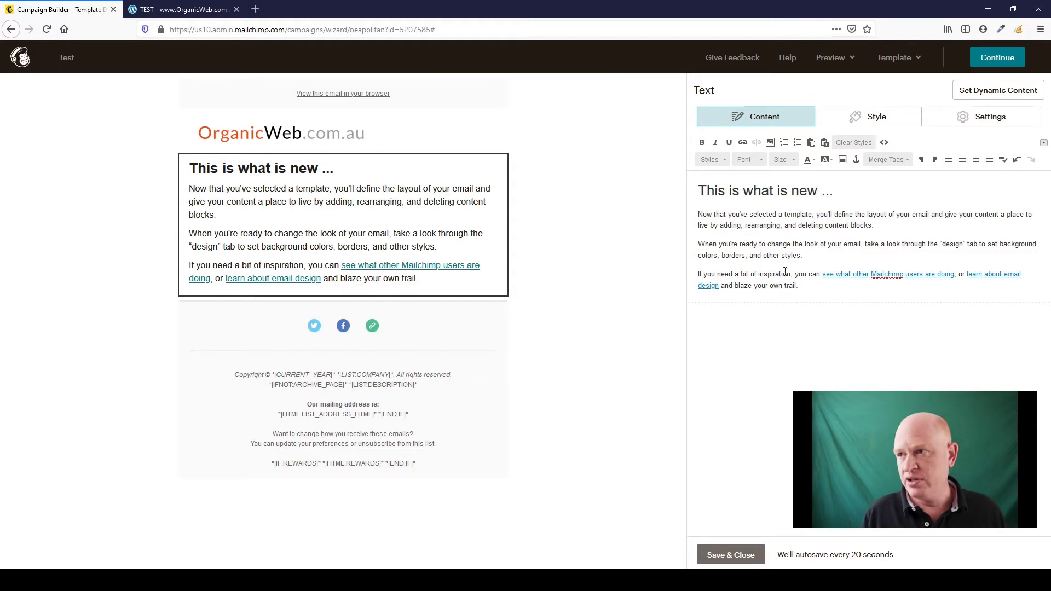
- Replace the template body paragraphs with 'These are our latest product. Enjoy!'
{"action": "left_click_drag", "start_coordinate": [819, 287], "coordinate": [852, 308]}
{"action": "left_click", "coordinate": [691, 209]}
{"action": "type", "text": "The"}
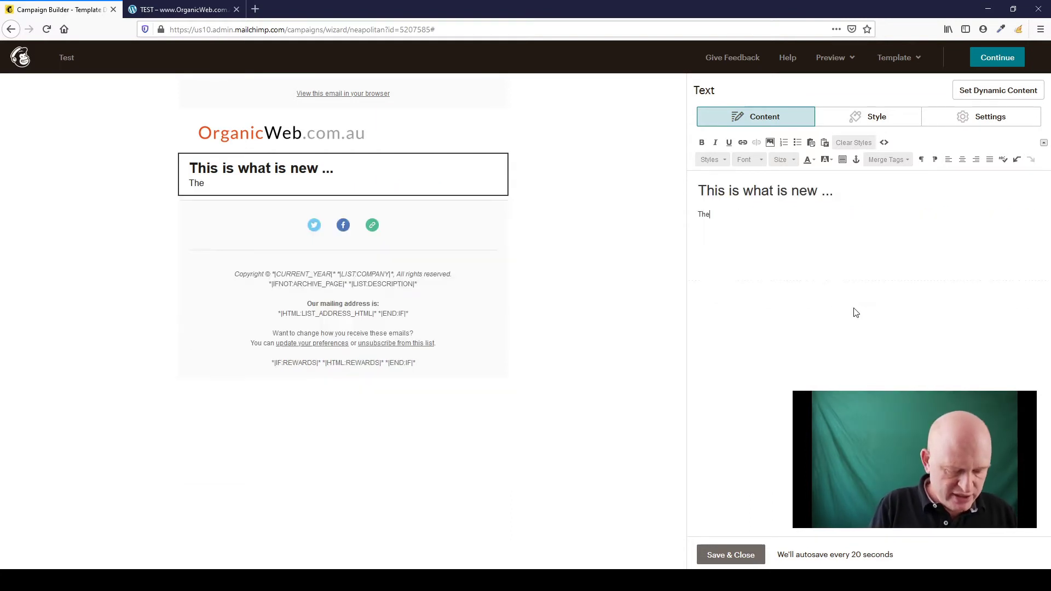
{"action": "type", "text": "se are ou"}
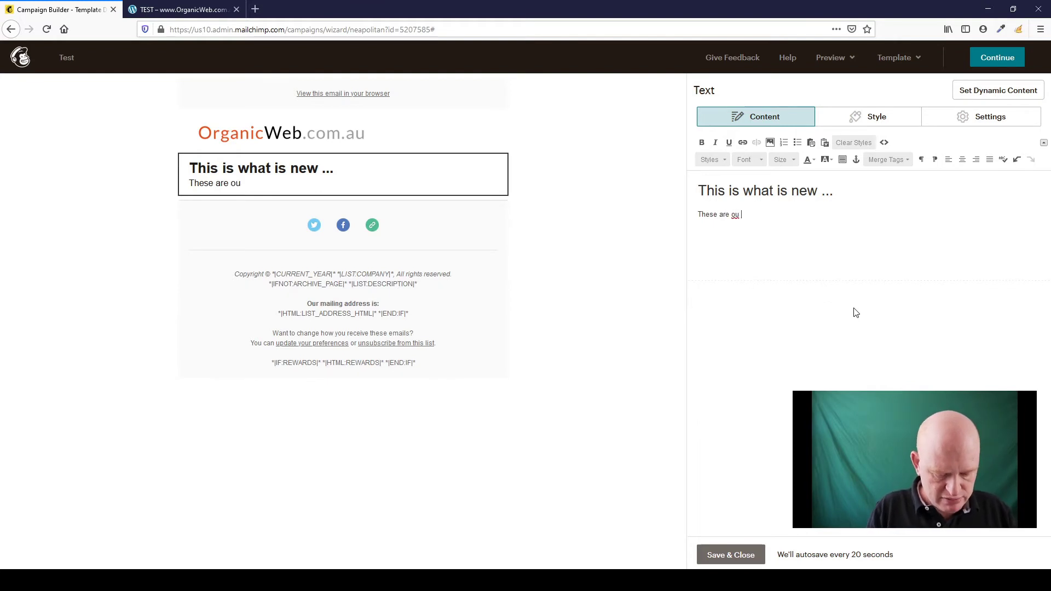
{"action": "type", "text": "r latest "}
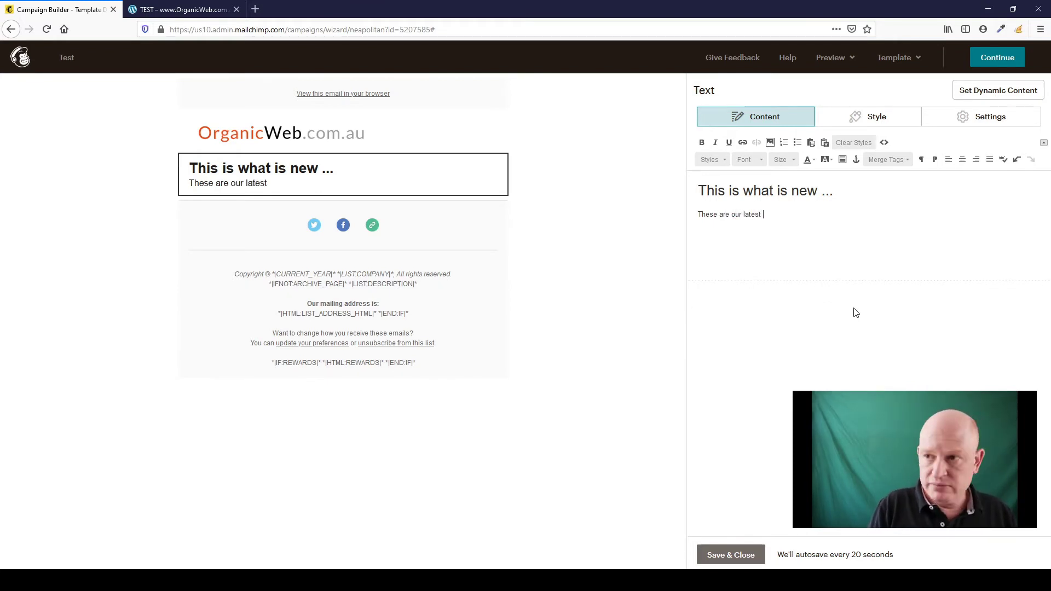
{"action": "type", "text": "prod"}
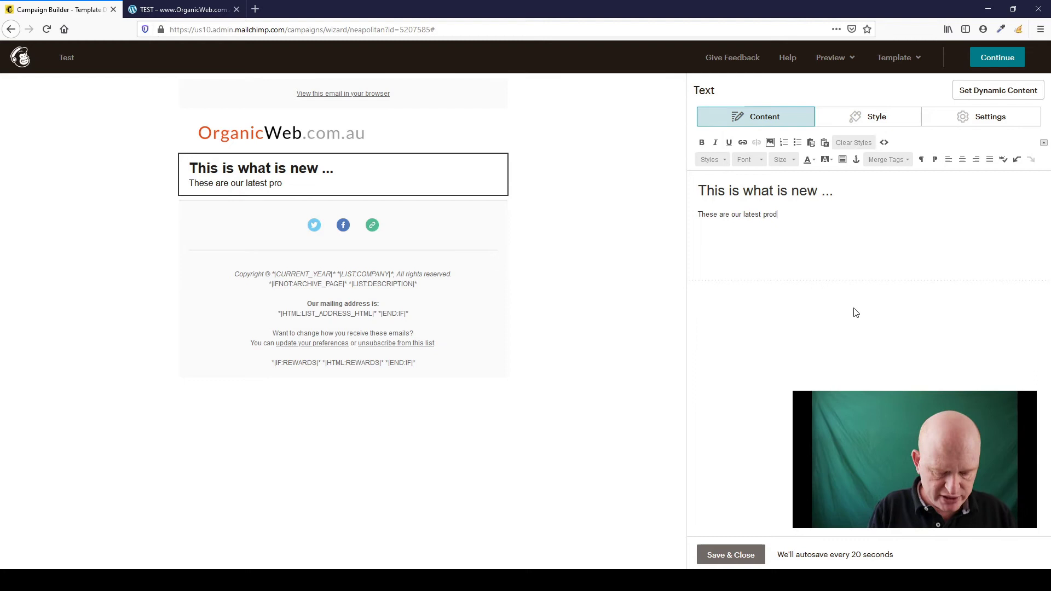
{"action": "type", "text": "uct. E$"}
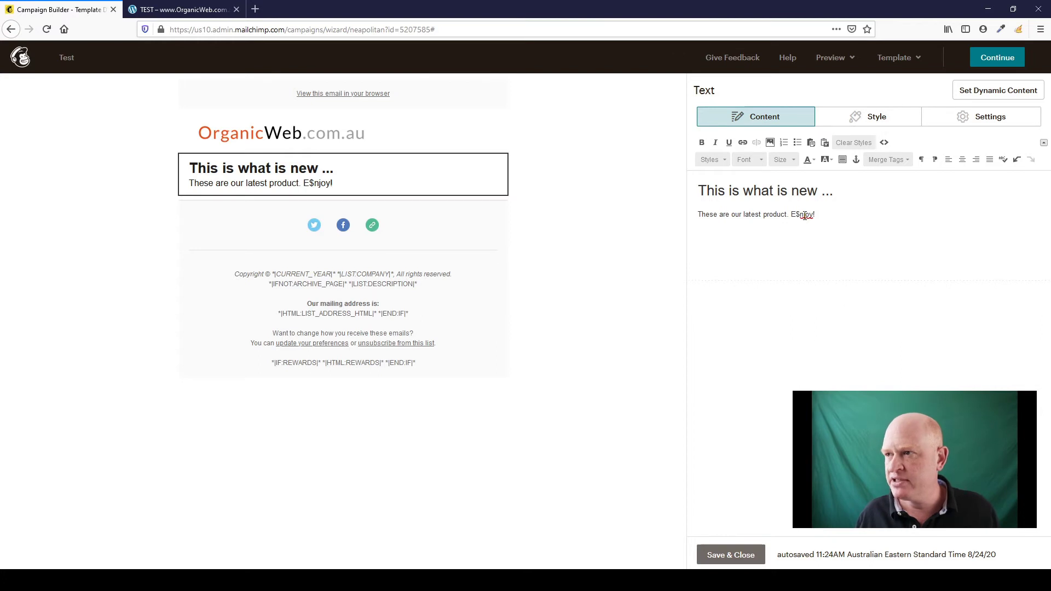
{"action": "type", "text": "e"}
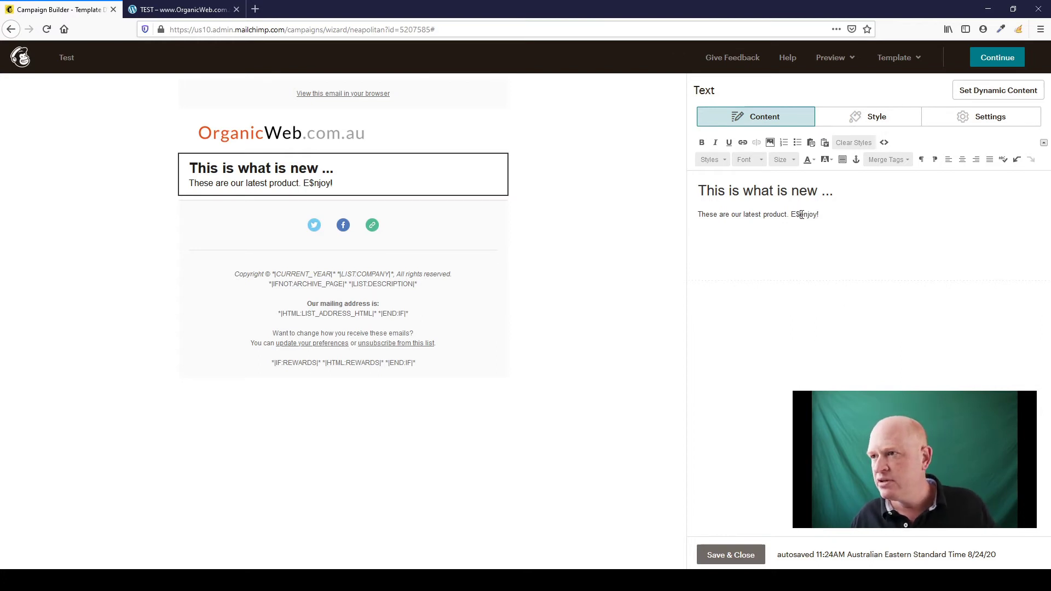
{"action": "key", "text": "BackSpace"}
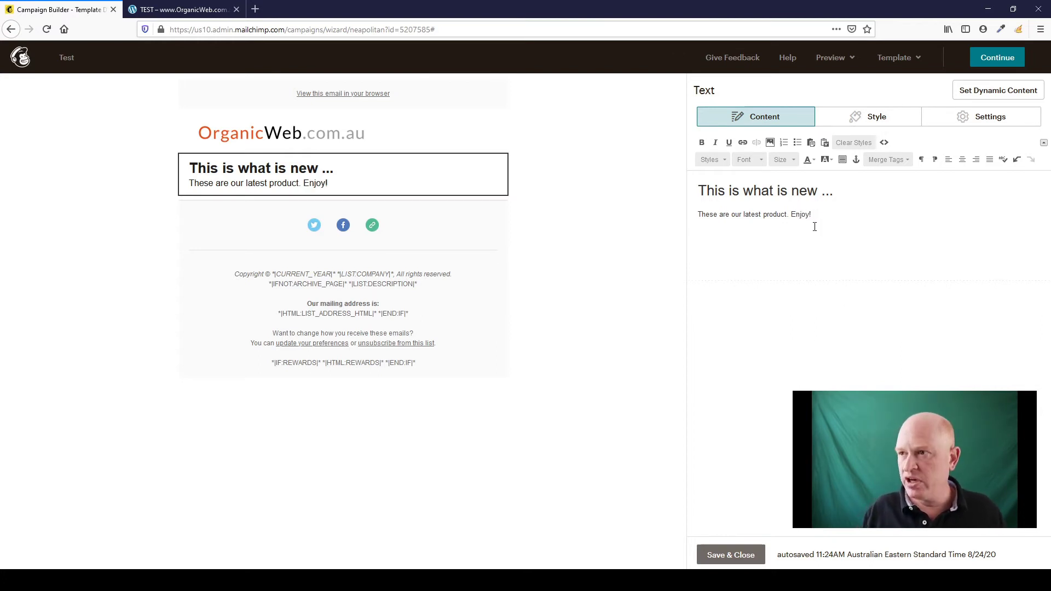
- Start the body with the *|FNAME|* tag and a comma, lowercase 'these', pluralize 'products', and save
{"action": "left_click", "coordinate": [888, 160]}
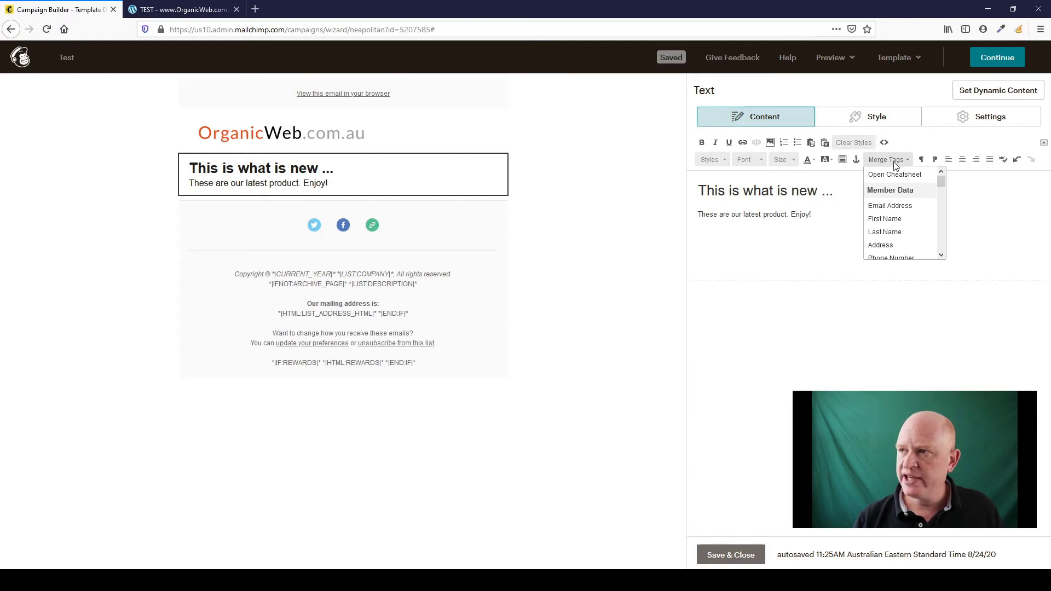
{"action": "left_click", "coordinate": [885, 220]}
{"action": "type", "text": ","}
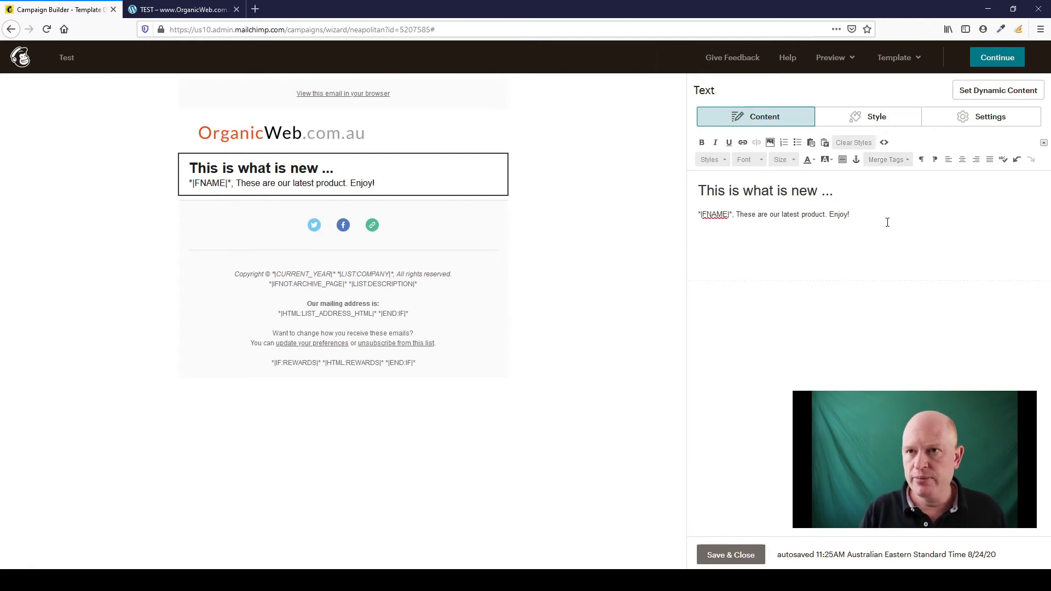
{"action": "key", "text": "Delete"}
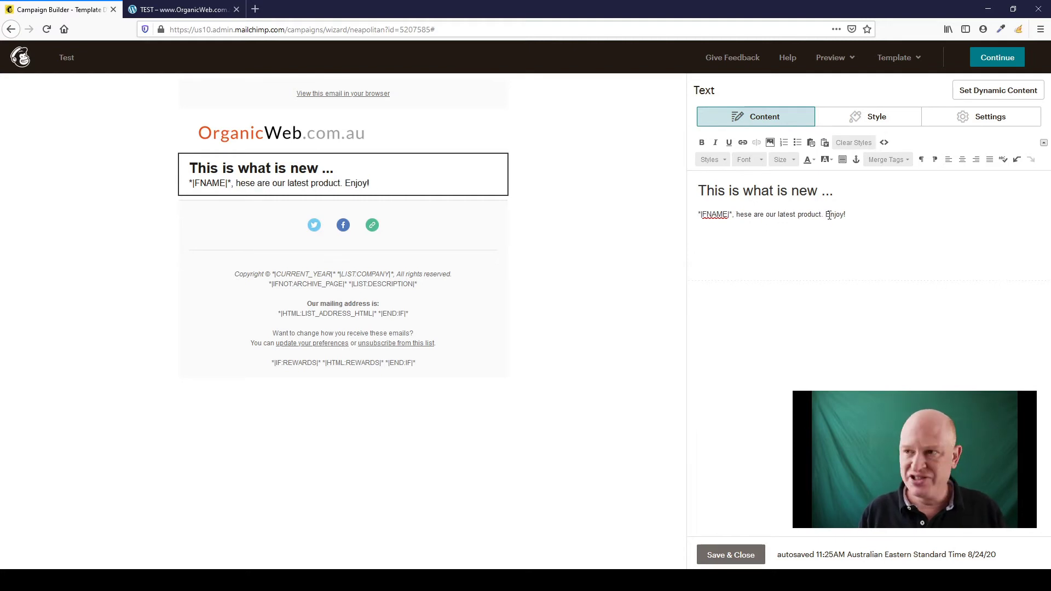
{"action": "type", "text": "t"}
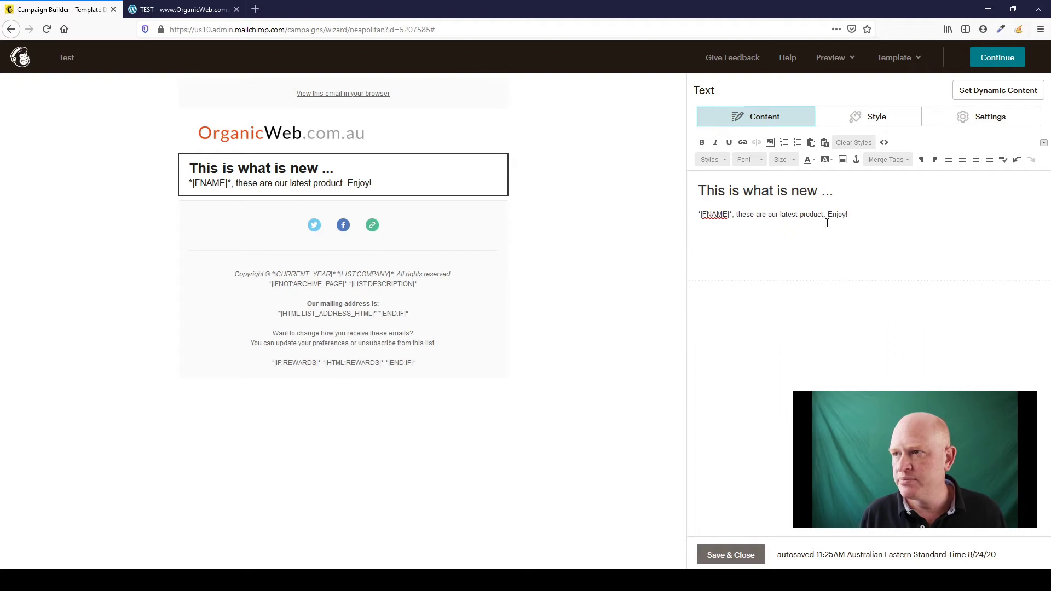
{"action": "type", "text": "s"}
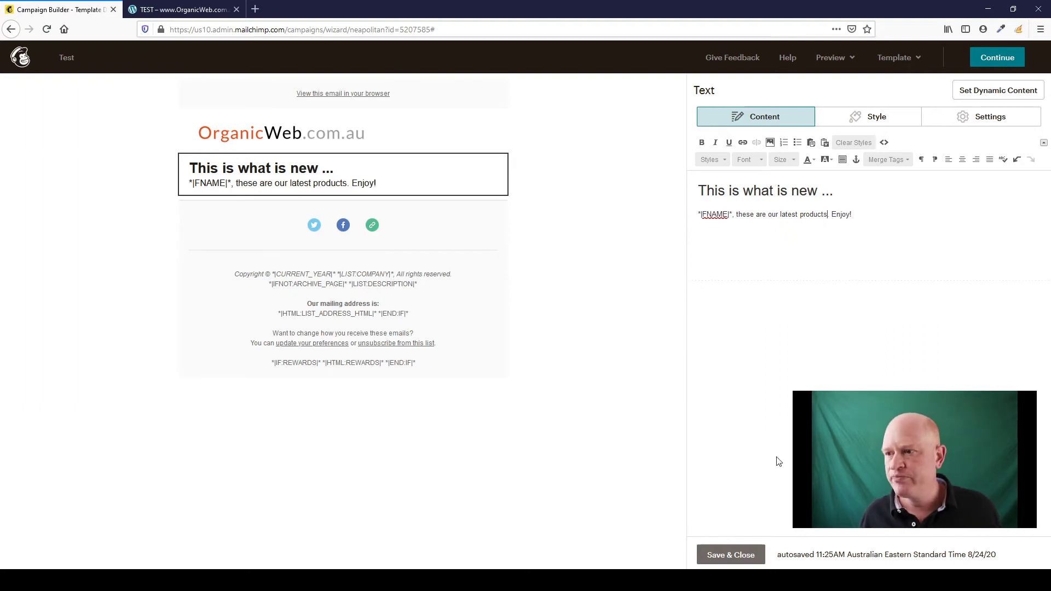
{"action": "left_click", "coordinate": [736, 555]}
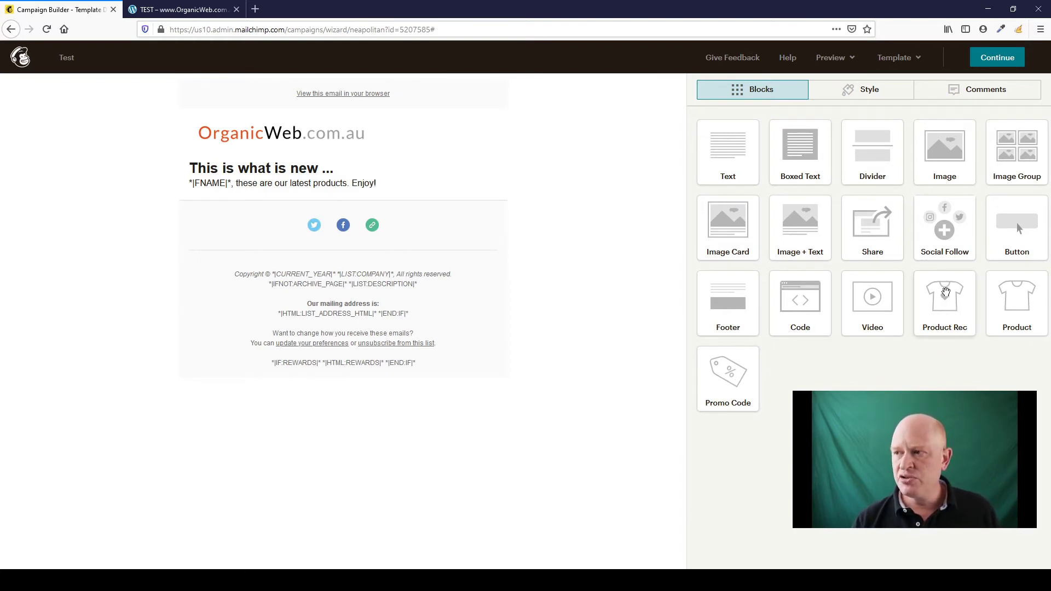
- Add a product recommendation block below the text showing 2 New Arrivals instead of Best Sellers
{"action": "left_click_drag", "start_coordinate": [945, 291], "coordinate": [433, 189]}
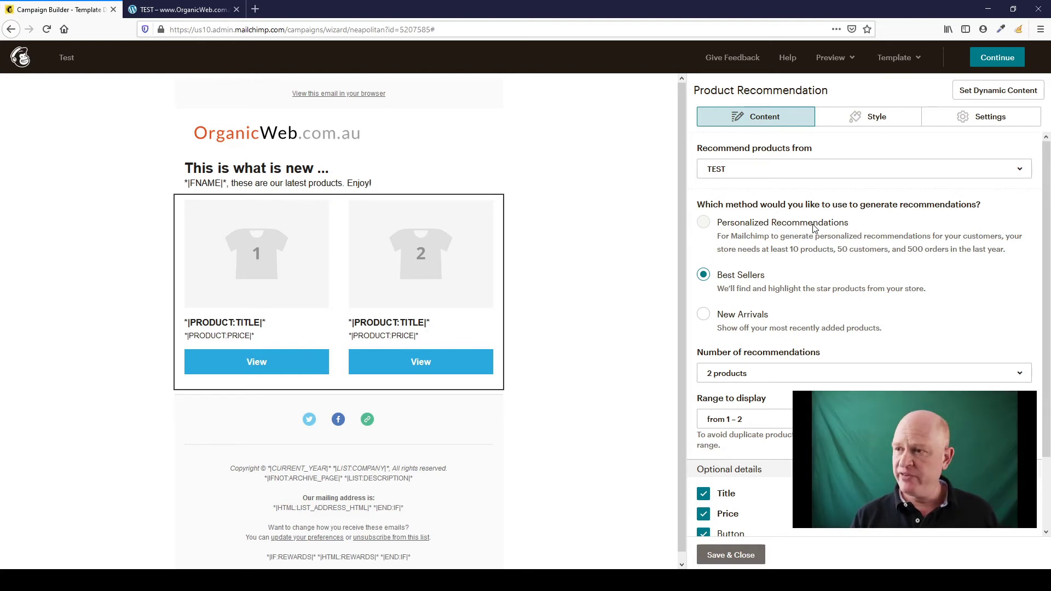
{"action": "left_click", "coordinate": [703, 315]}
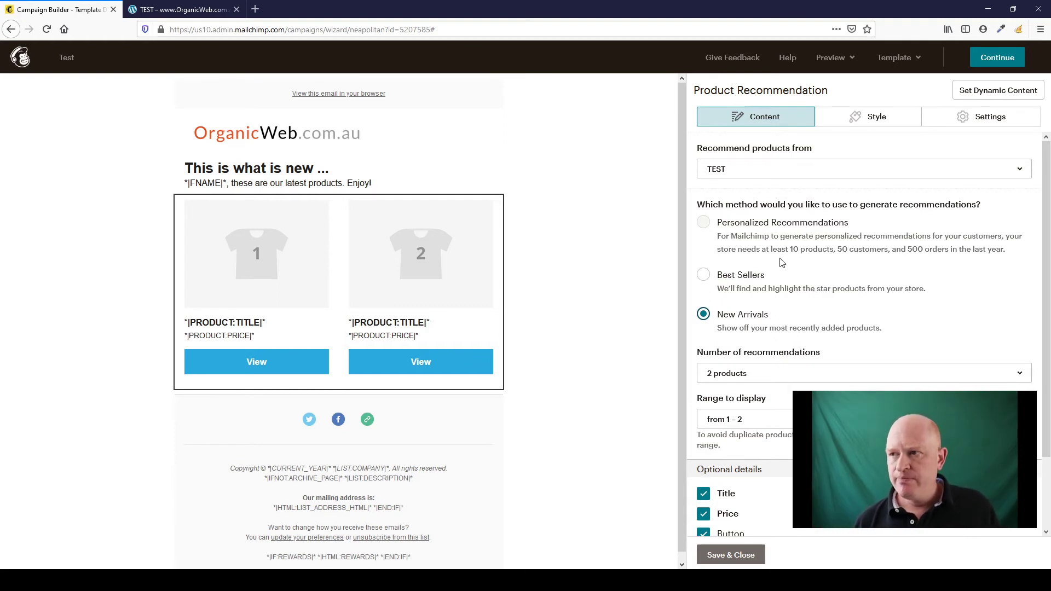
{"action": "scroll", "coordinate": [782, 264], "scroll_direction": "down", "scroll_amount": 1}
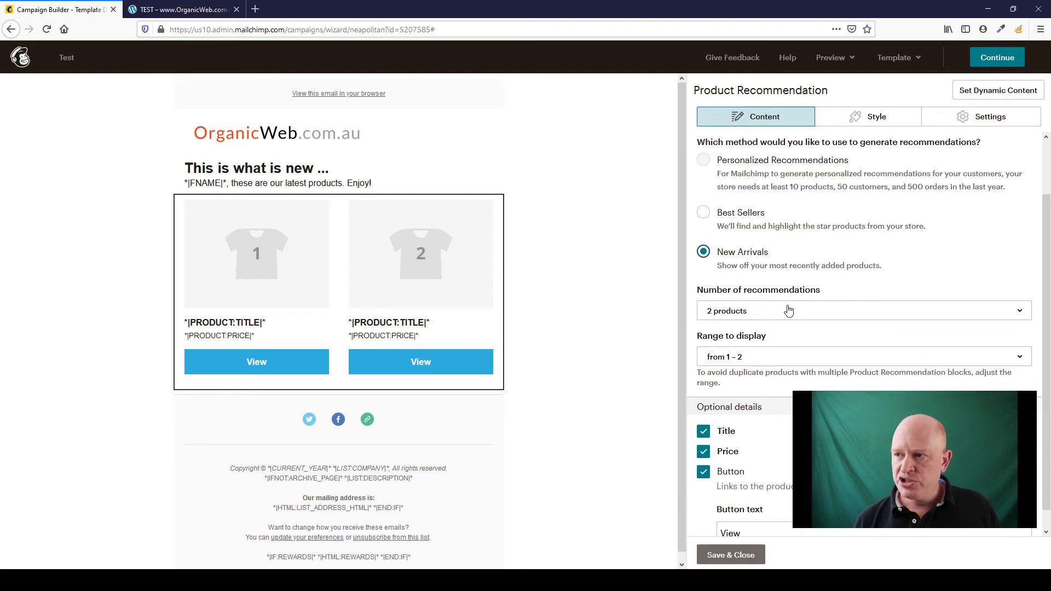
{"action": "left_click", "coordinate": [788, 309]}
{"action": "left_click", "coordinate": [785, 312]}
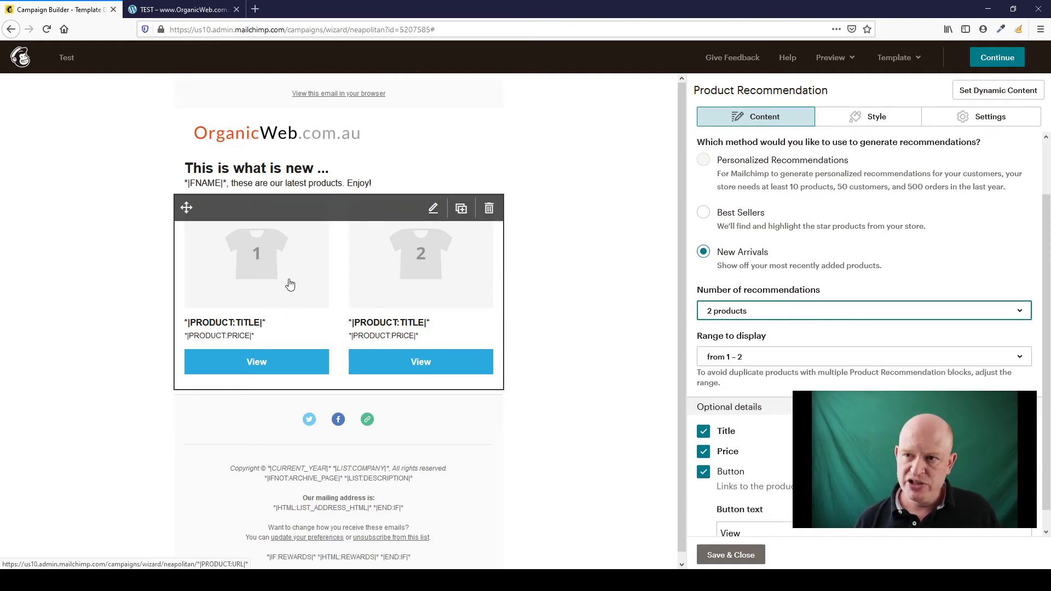
- Keep title, price and button shown with range 1 – 2, and save the block
{"action": "scroll", "coordinate": [810, 279], "scroll_direction": "down", "scroll_amount": 1}
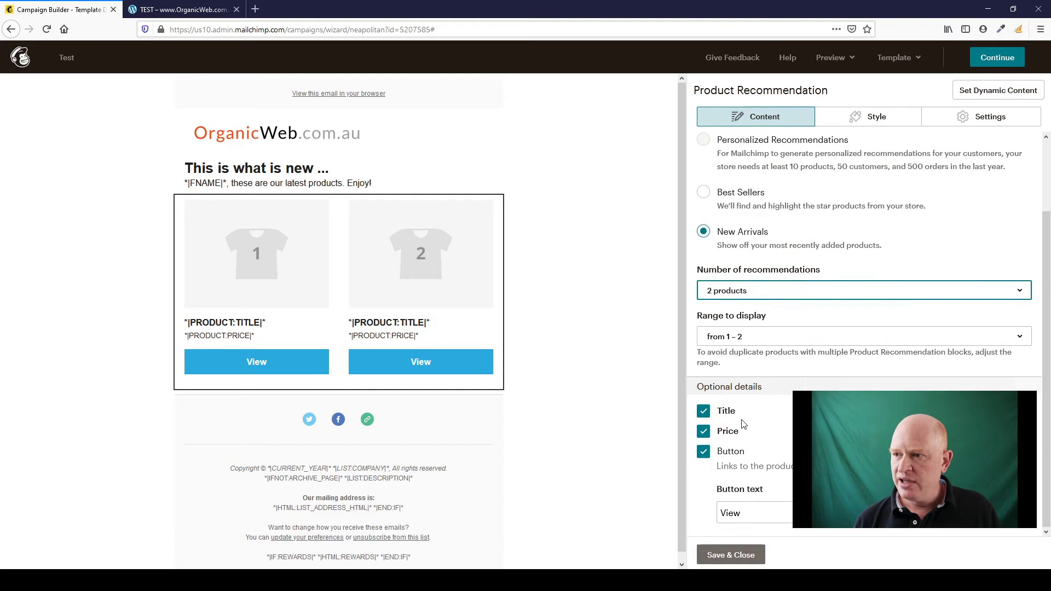
{"action": "left_click", "coordinate": [710, 435]}
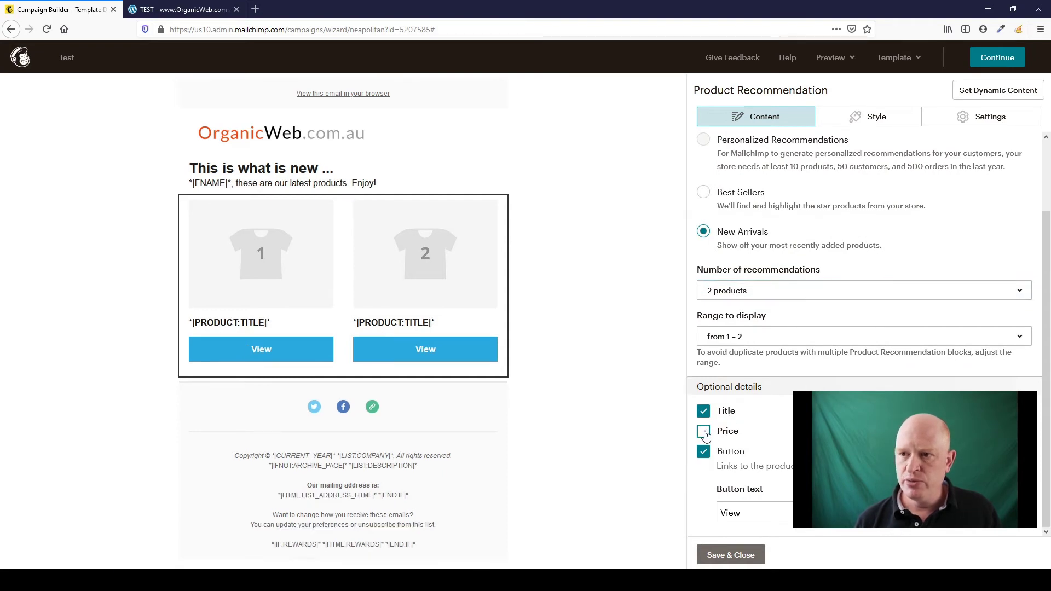
{"action": "left_click", "coordinate": [710, 436]}
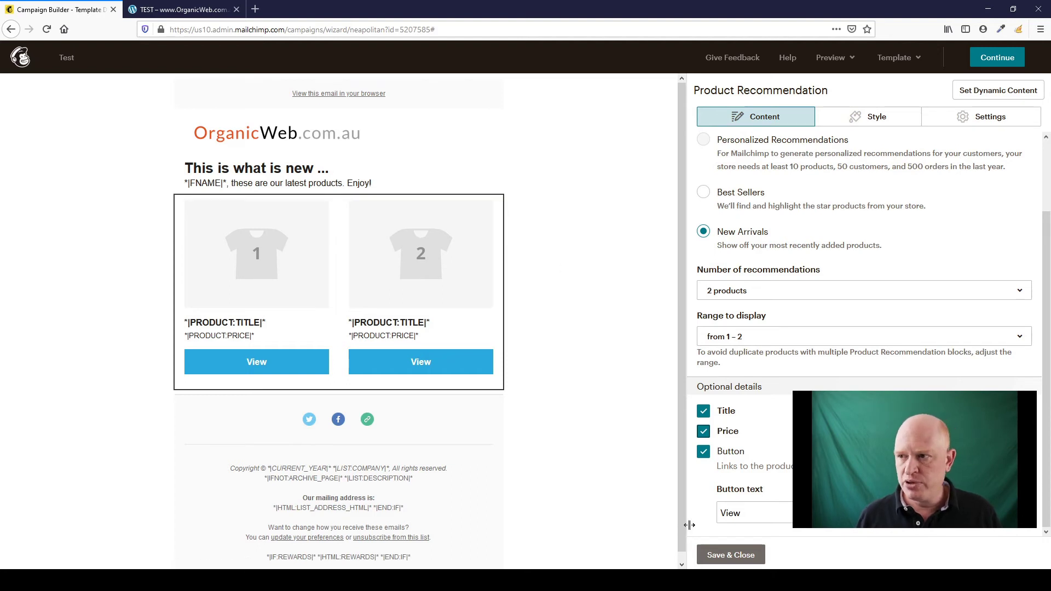
{"action": "left_click", "coordinate": [739, 337]}
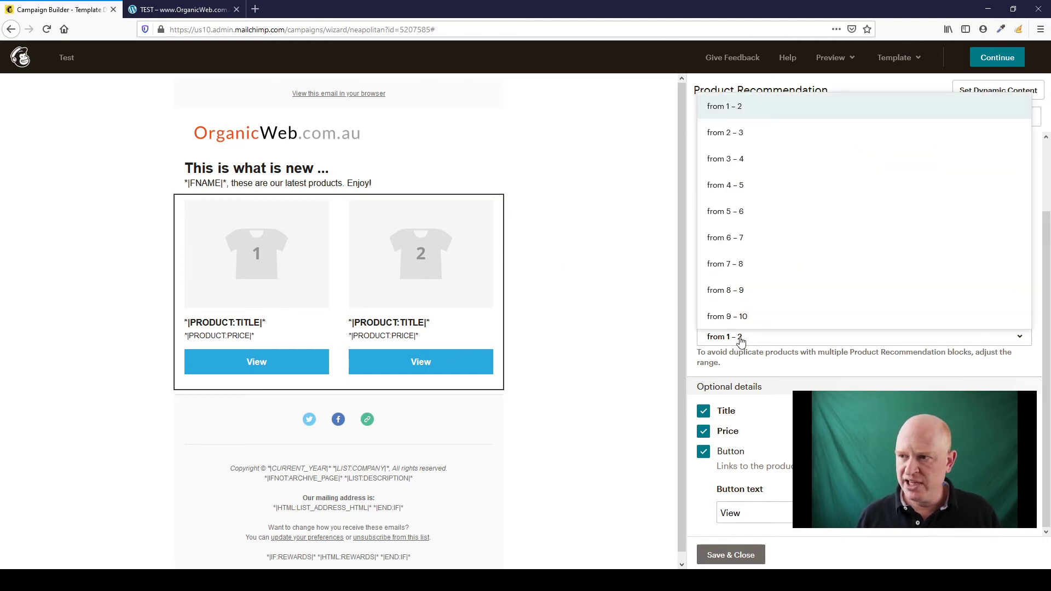
{"action": "left_click", "coordinate": [740, 340]}
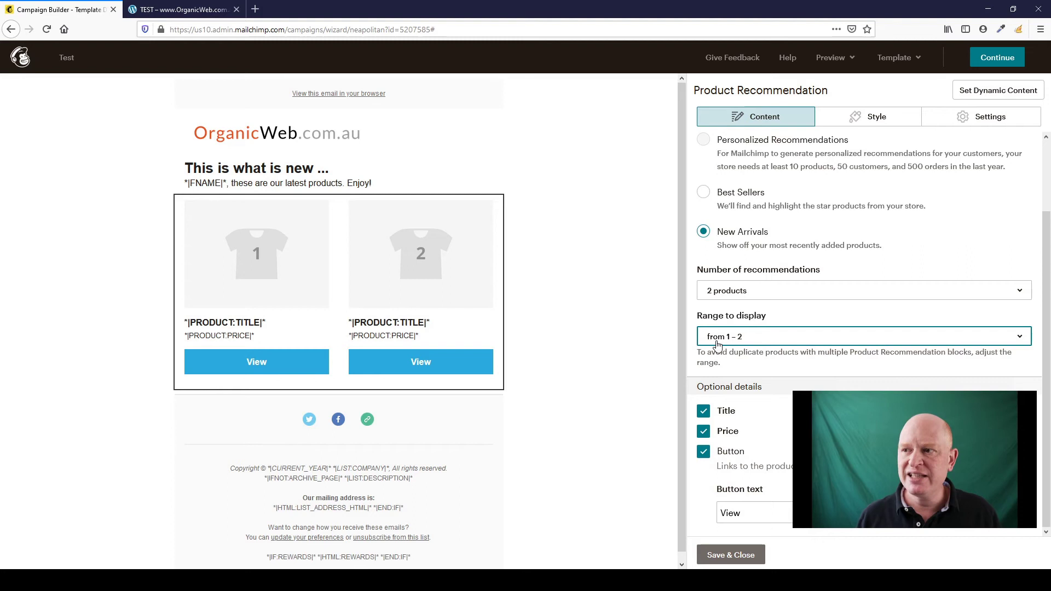
{"action": "left_click", "coordinate": [723, 553]}
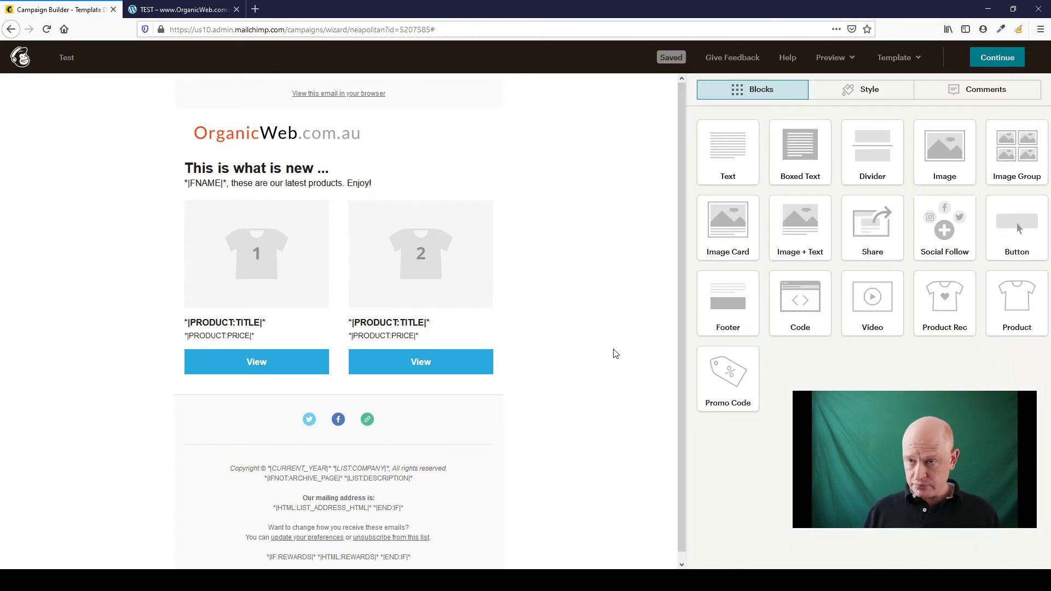
- Delete the Social Follow block beneath the product recommendations, confirming the removal
{"action": "mouse_move", "coordinate": [486, 426]}
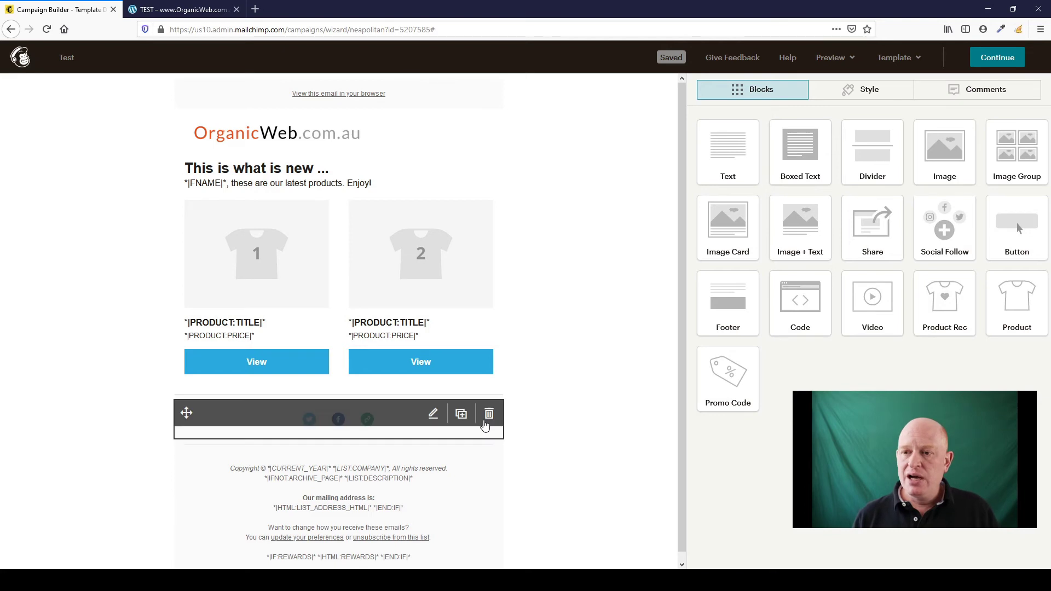
{"action": "left_click", "coordinate": [372, 424]}
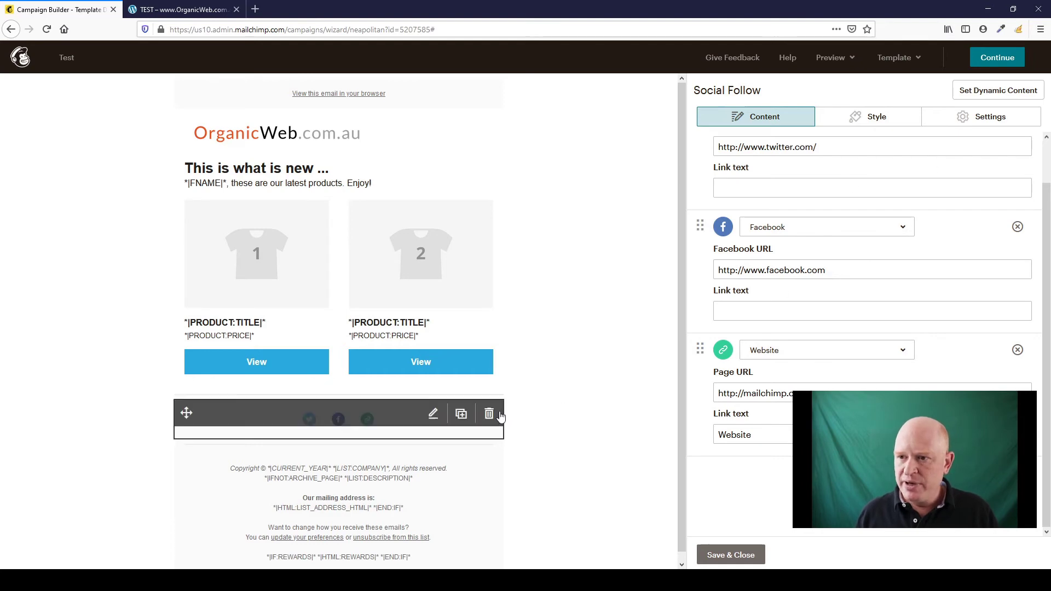
{"action": "left_click", "coordinate": [490, 412]}
{"action": "left_click", "coordinate": [402, 358]}
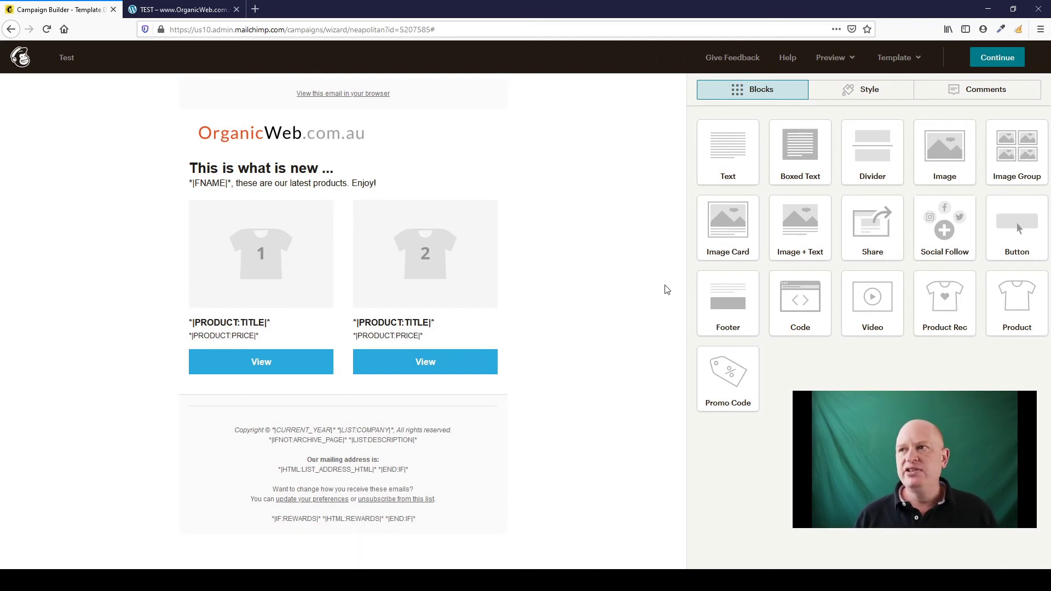
{"action": "left_click", "coordinate": [847, 58]}
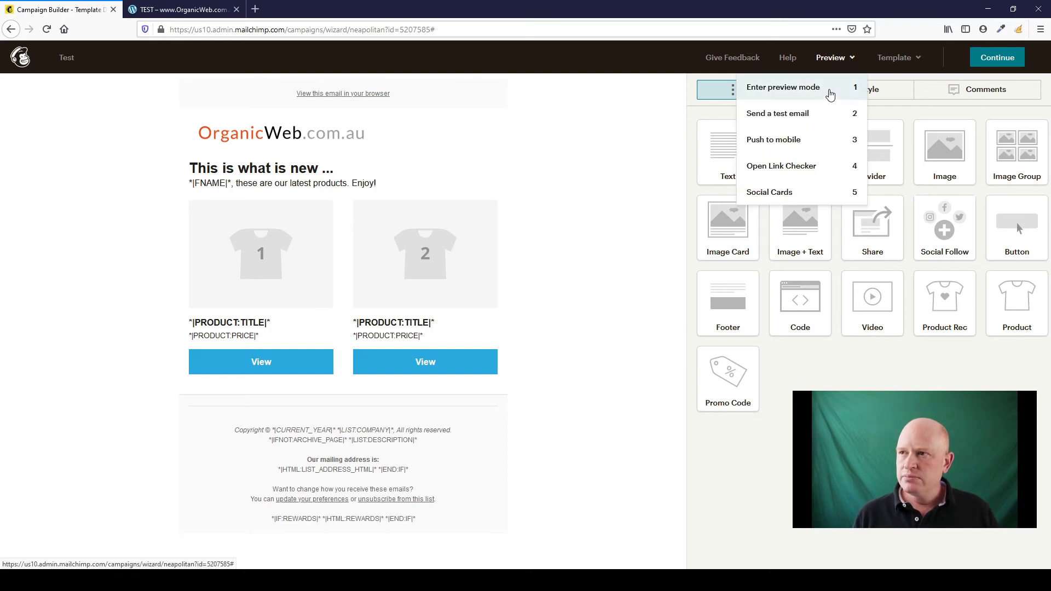
{"action": "left_click", "coordinate": [830, 91]}
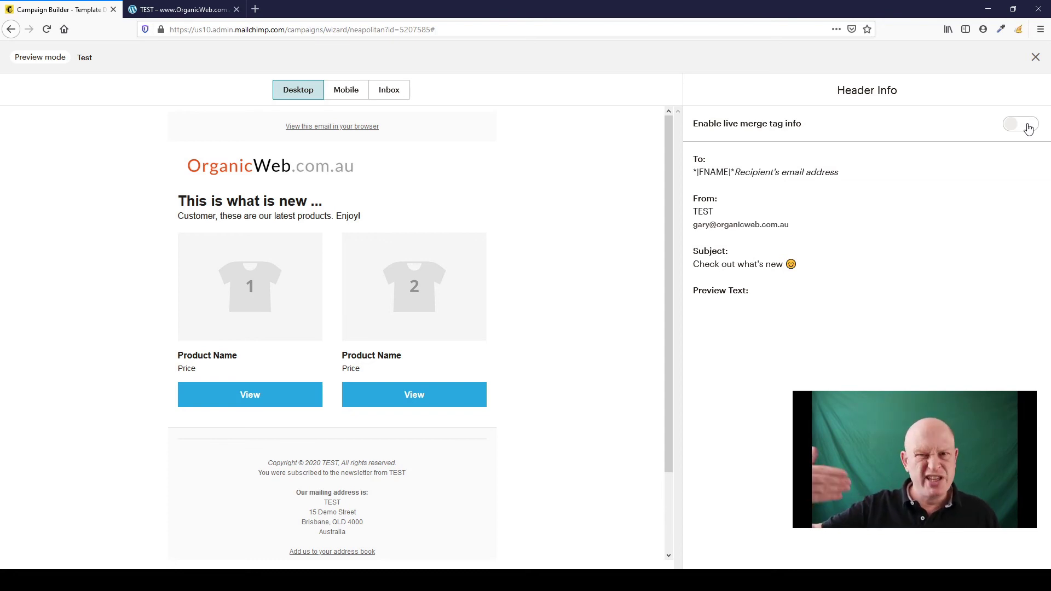
{"action": "left_click", "coordinate": [1021, 124]}
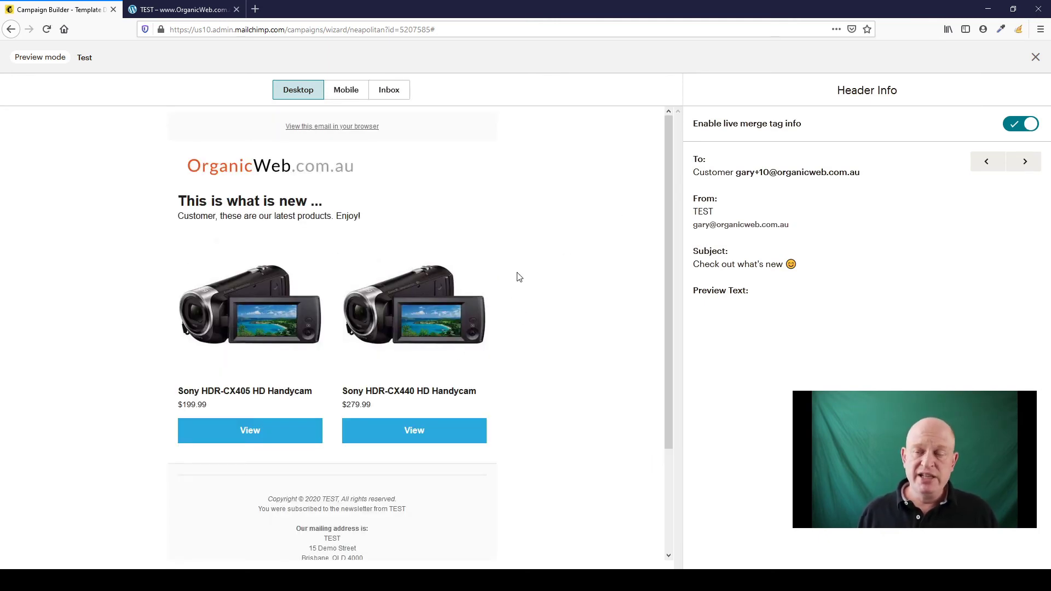
{"action": "scroll", "coordinate": [519, 276], "scroll_direction": "down", "scroll_amount": 2}
{"action": "scroll", "coordinate": [519, 276], "scroll_direction": "up", "scroll_amount": 1}
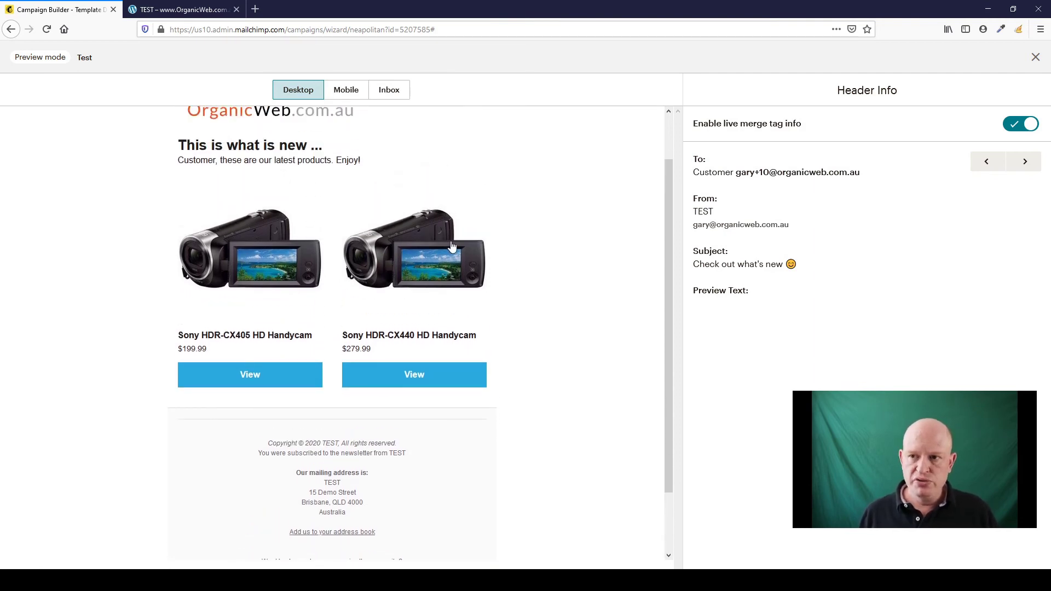
{"action": "scroll", "coordinate": [600, 273], "scroll_direction": "up", "scroll_amount": 1}
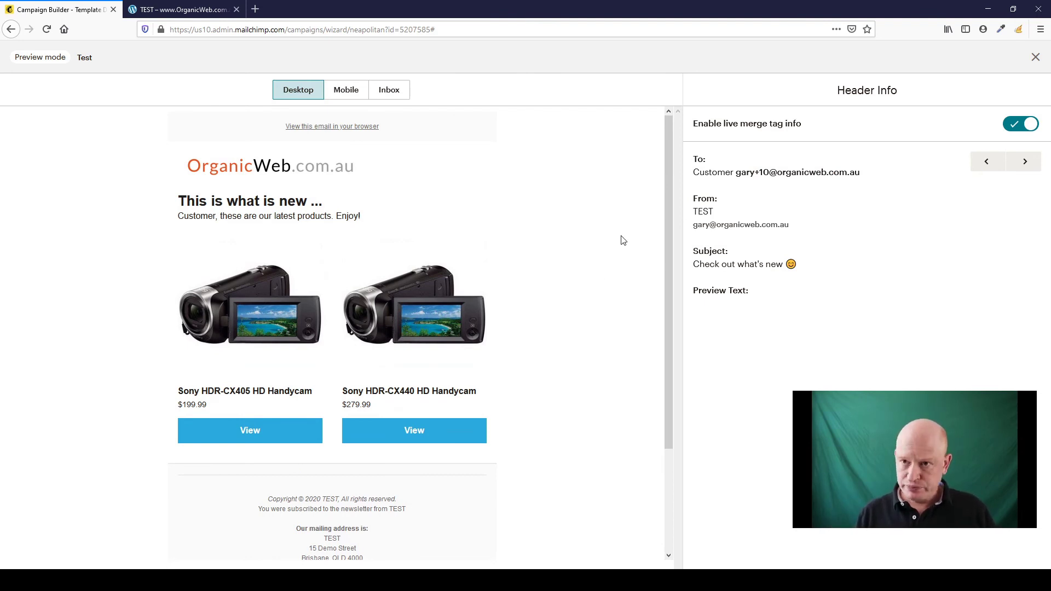
{"action": "scroll", "coordinate": [329, 291], "scroll_direction": "down", "scroll_amount": 2}
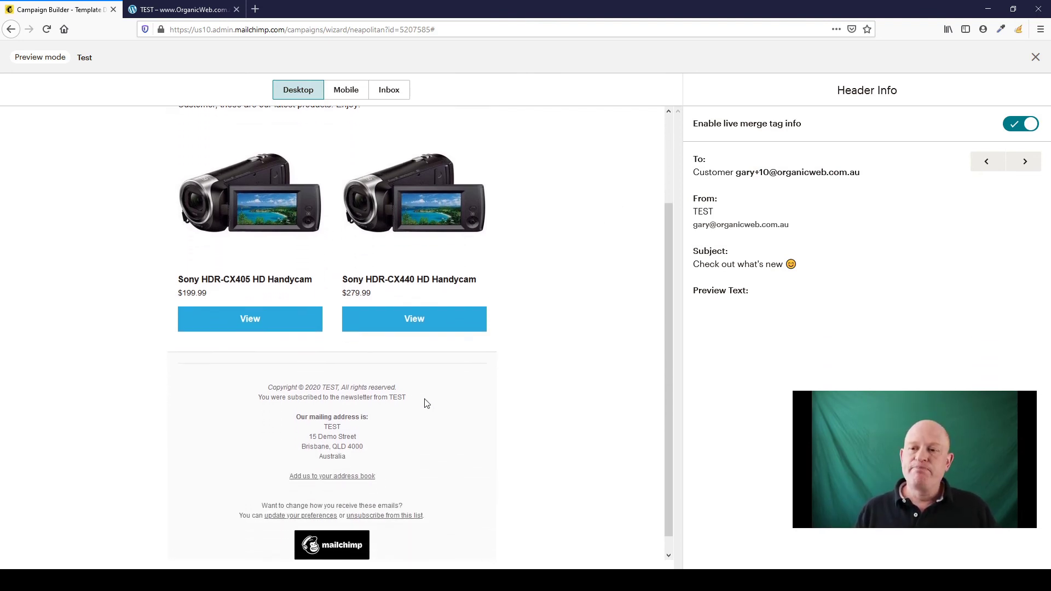
{"action": "scroll", "coordinate": [451, 407], "scroll_direction": "up", "scroll_amount": 2}
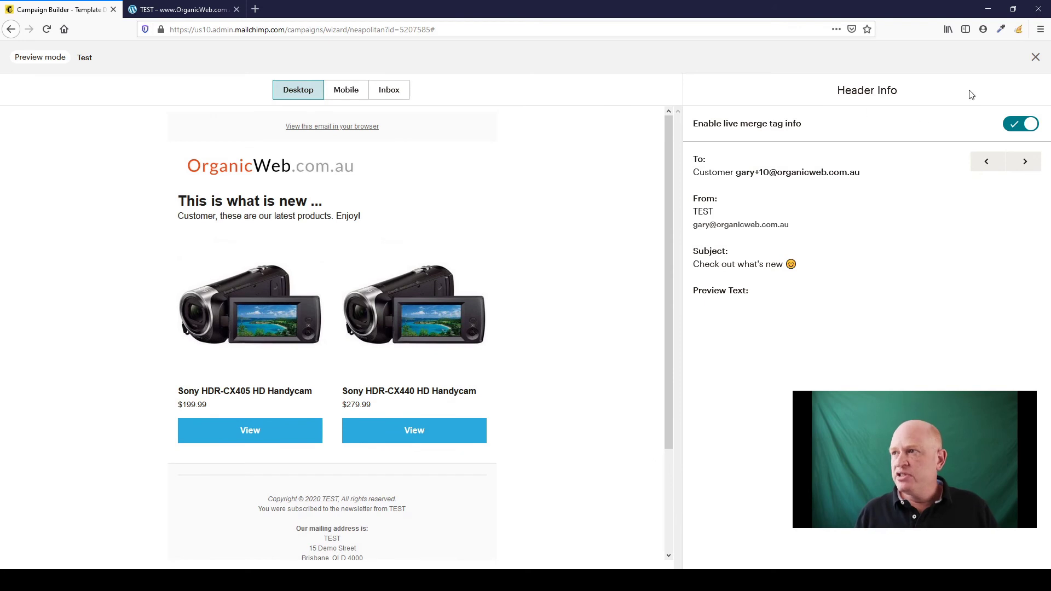
{"action": "left_click", "coordinate": [349, 92]}
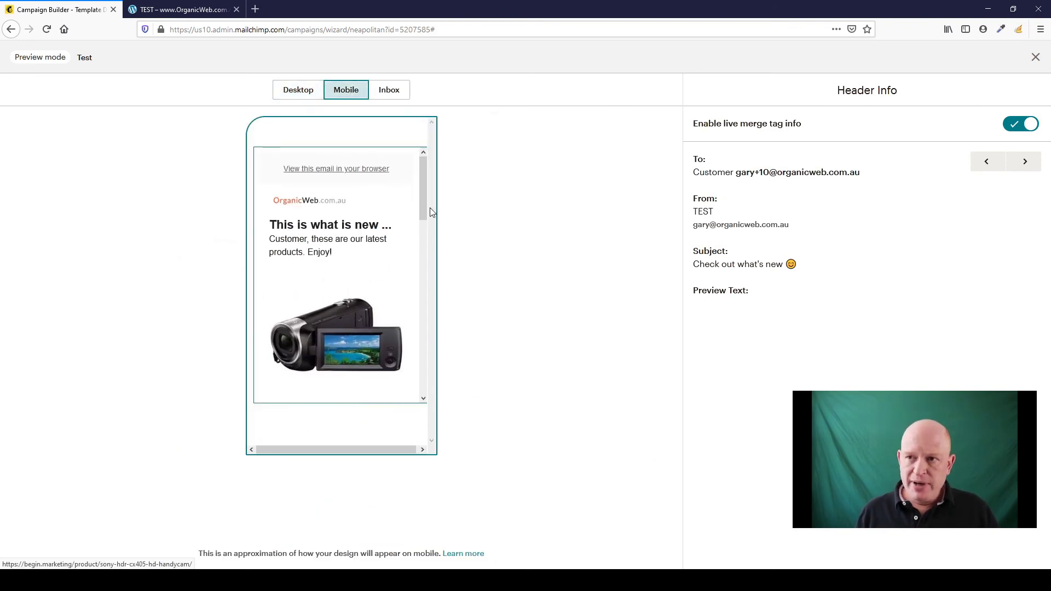
{"action": "left_click_drag", "start_coordinate": [423, 205], "coordinate": [627, 166]}
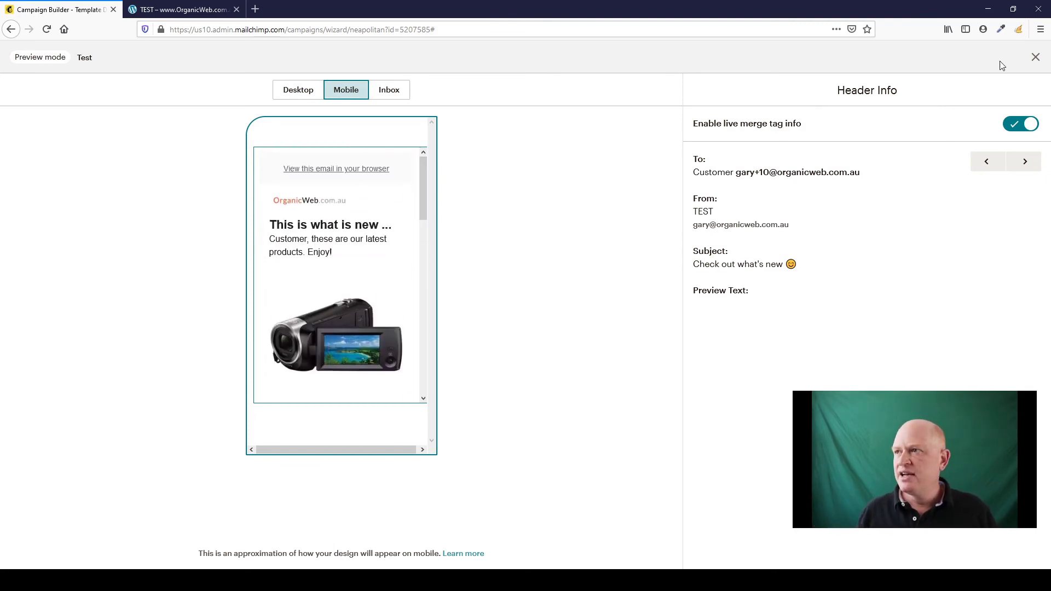
{"action": "left_click", "coordinate": [1035, 57]}
{"action": "left_click", "coordinate": [830, 59]}
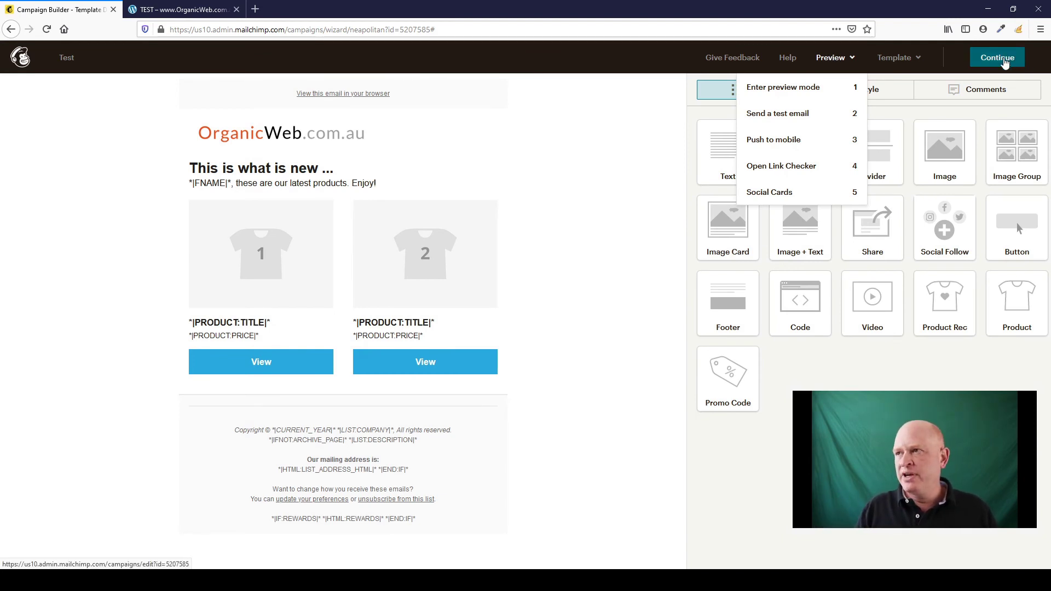
- Continue to the Test campaign checklist and look over the ready-to-send summary
{"action": "left_click", "coordinate": [1005, 60]}
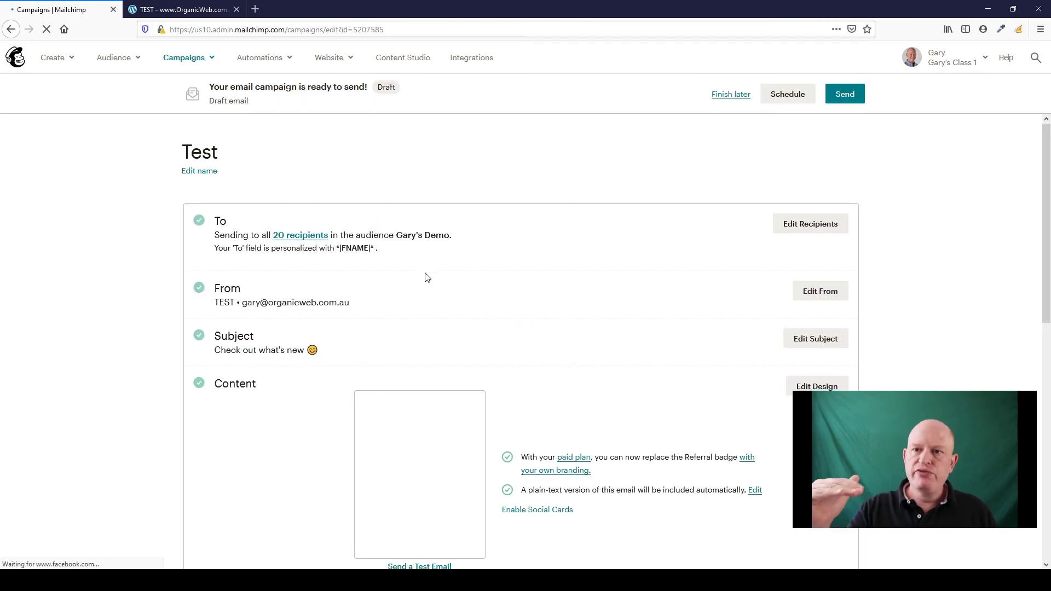
{"action": "scroll", "coordinate": [426, 278], "scroll_direction": "down", "scroll_amount": 4}
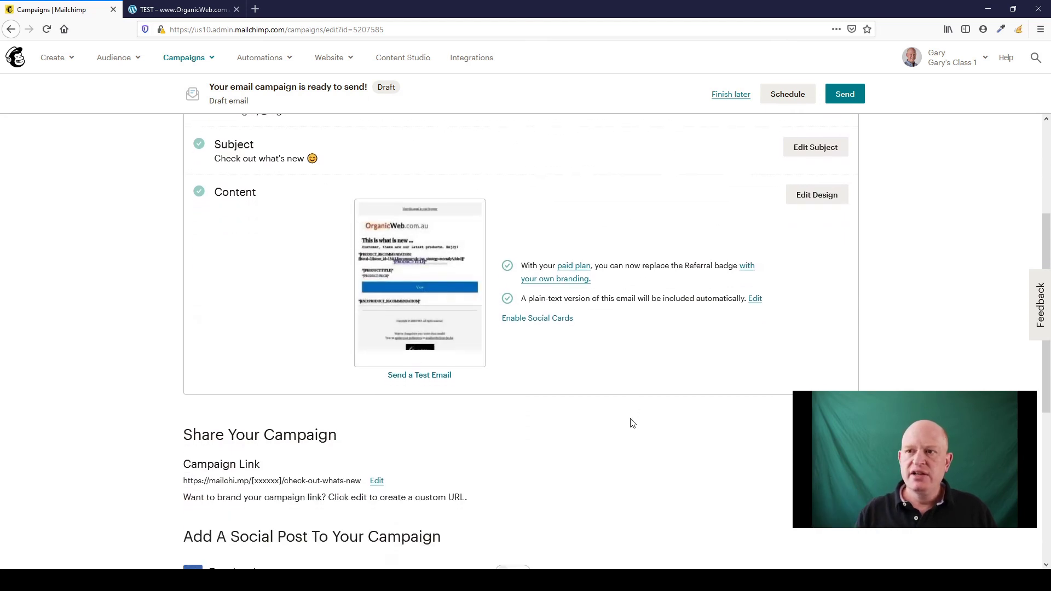
{"action": "scroll", "coordinate": [631, 419], "scroll_direction": "down", "scroll_amount": 5}
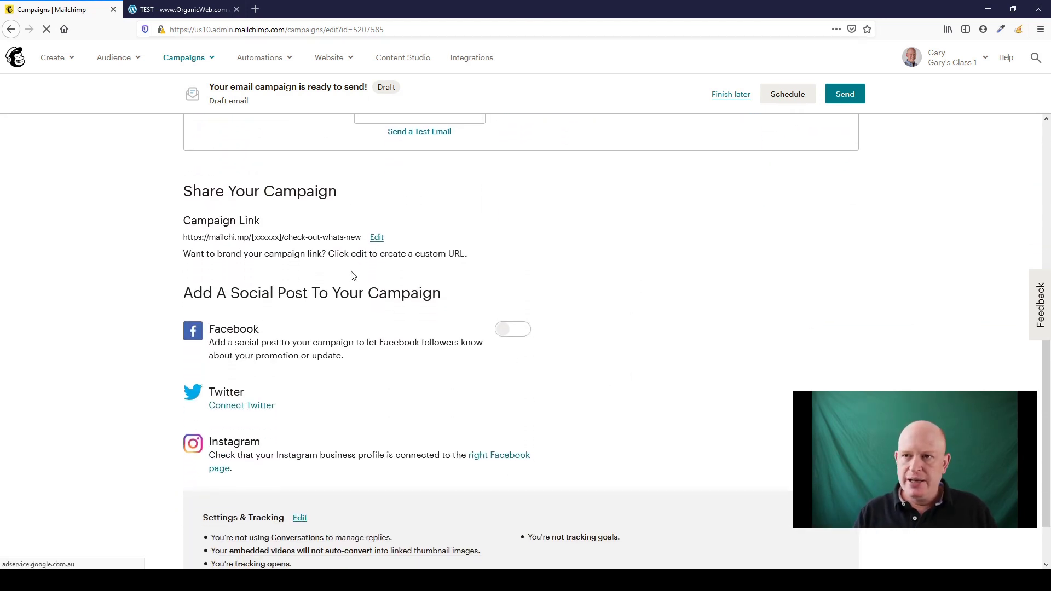
{"action": "scroll", "coordinate": [353, 275], "scroll_direction": "down", "scroll_amount": 1}
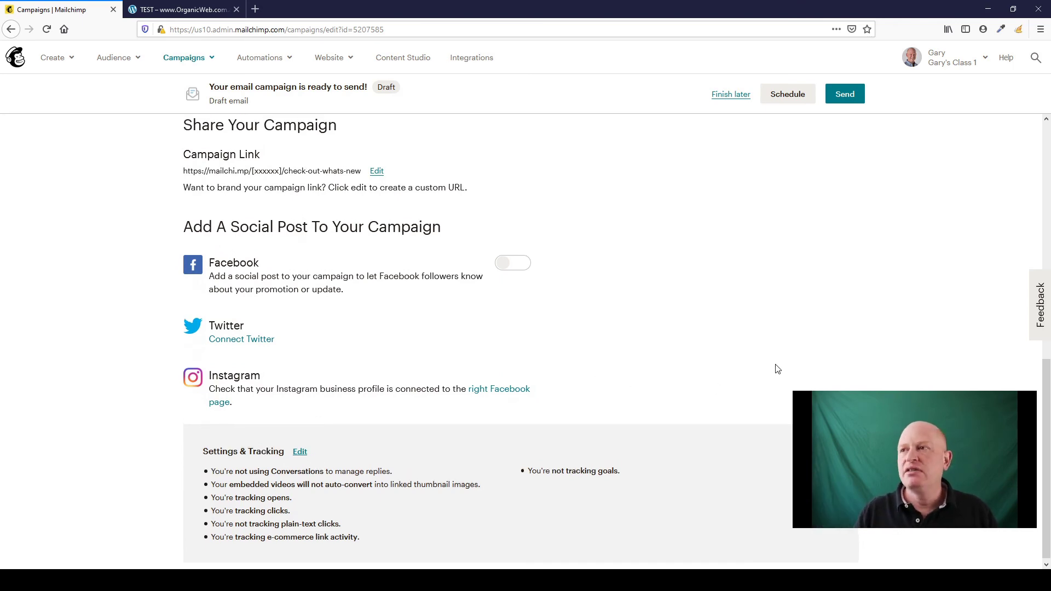
{"action": "scroll", "coordinate": [777, 368], "scroll_direction": "up", "scroll_amount": 9}
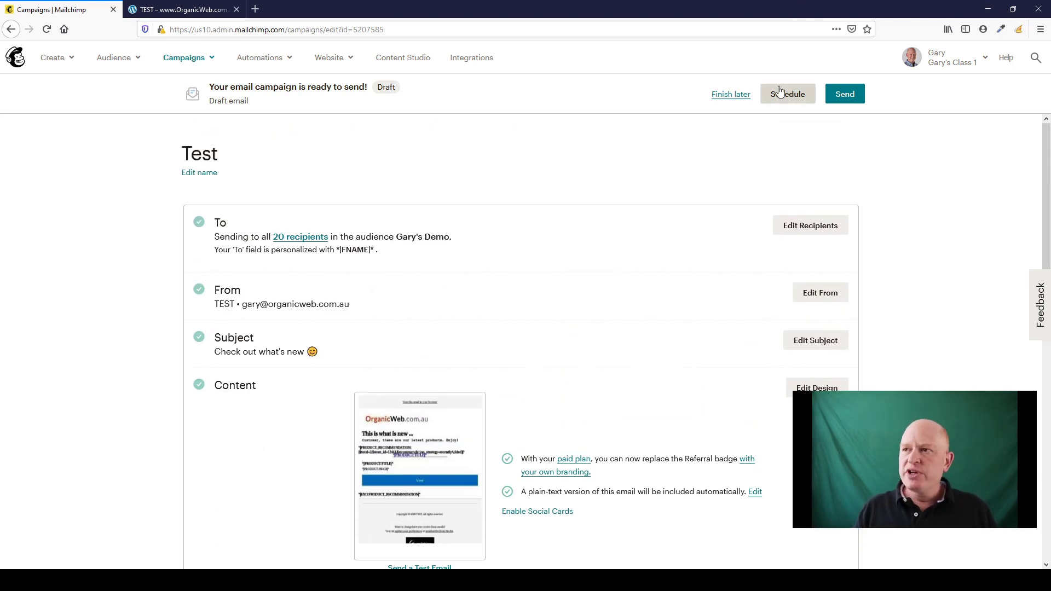
- Send the Test campaign now to all 20 subscribers
{"action": "left_click", "coordinate": [843, 97]}
{"action": "left_click", "coordinate": [505, 376]}
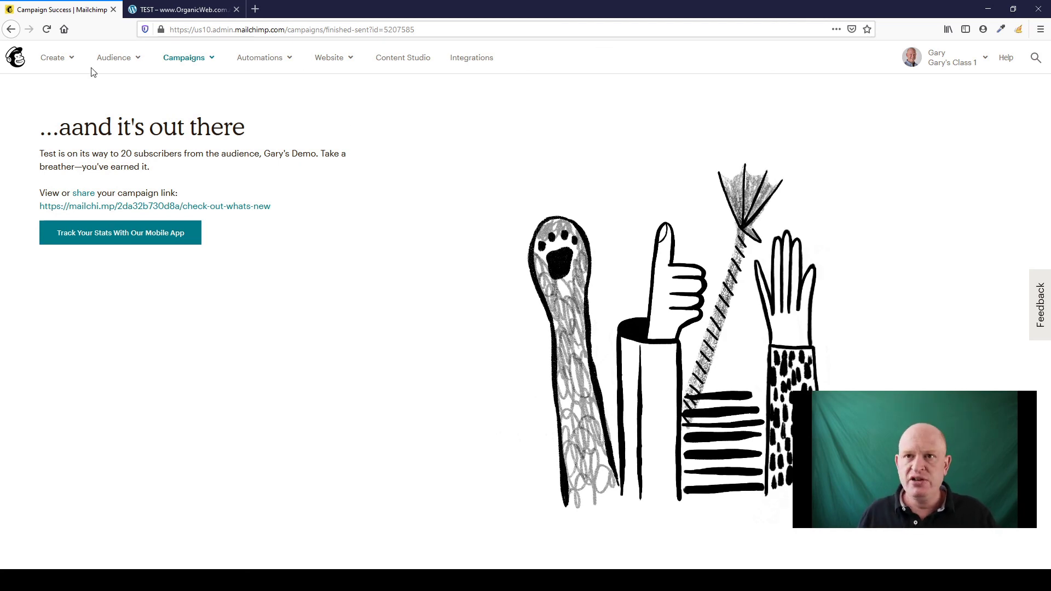
- Go to All campaigns and expand the more-actions menu for the sent Test campaign
{"action": "left_click", "coordinate": [213, 61]}
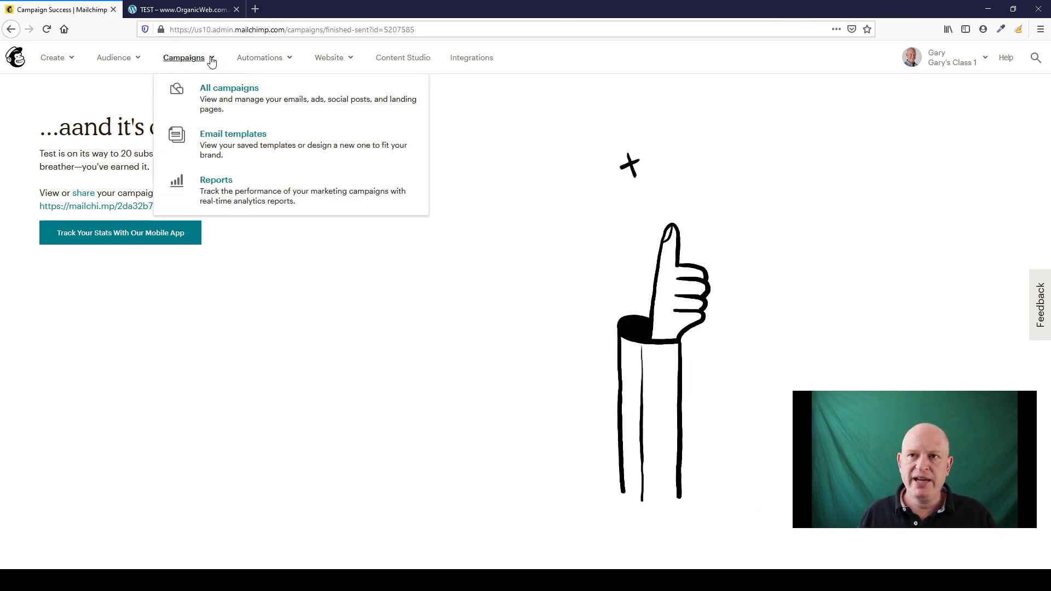
{"action": "left_click", "coordinate": [213, 95]}
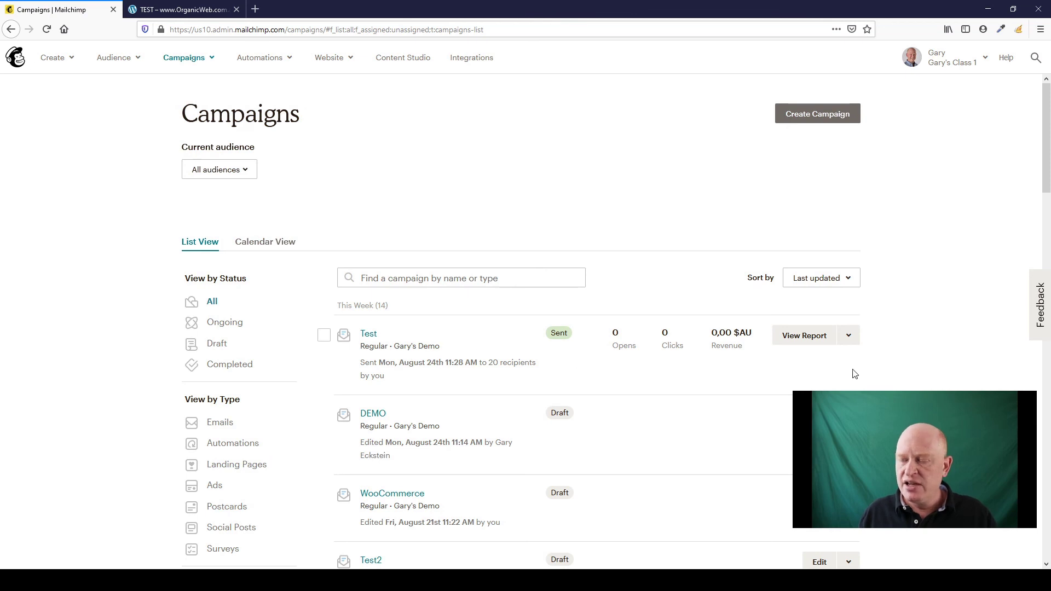
{"action": "left_click", "coordinate": [848, 339]}
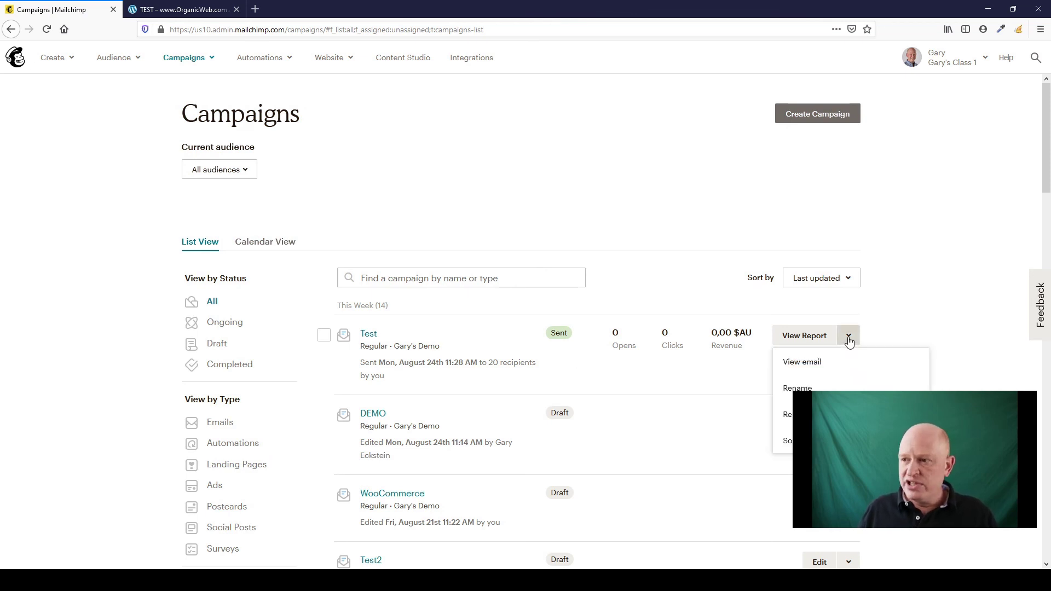